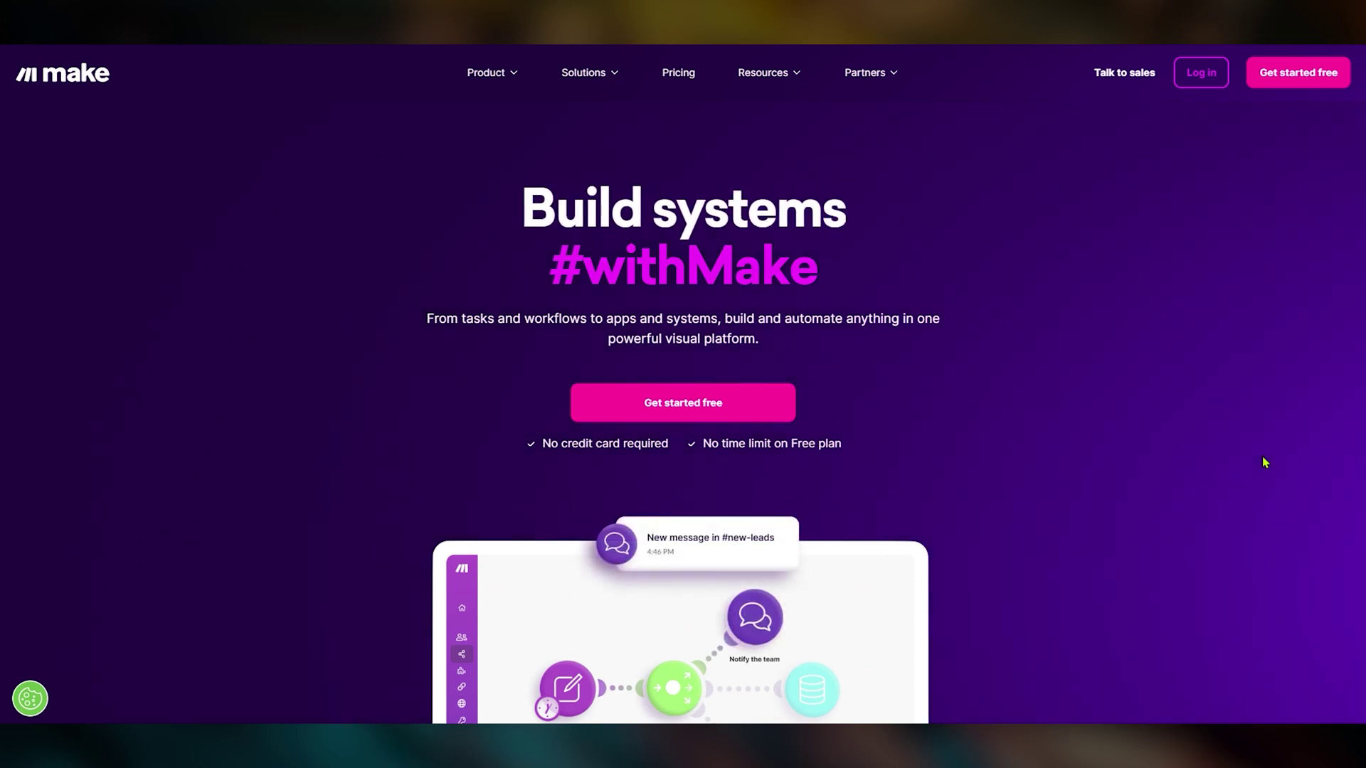
scroll(1263, 457, down, 3)
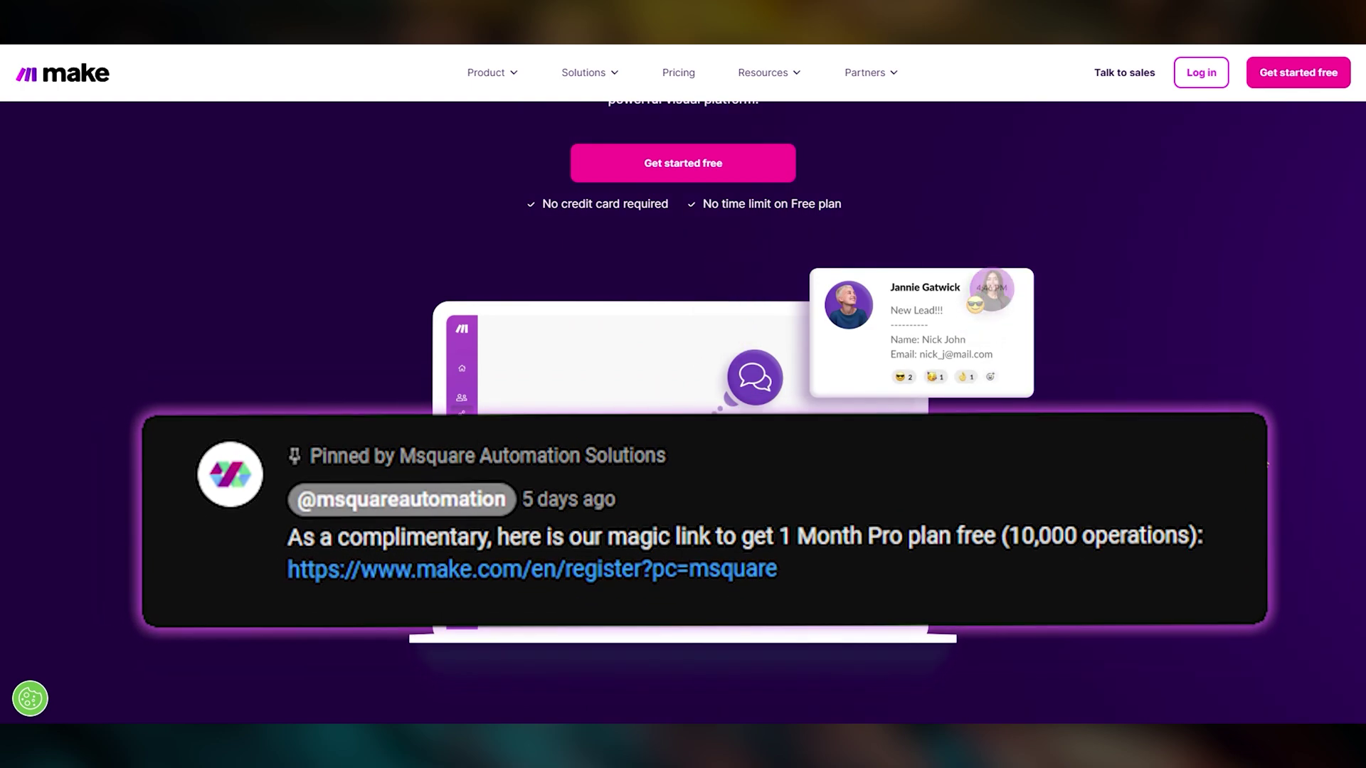
scroll(1264, 462, up, 3)
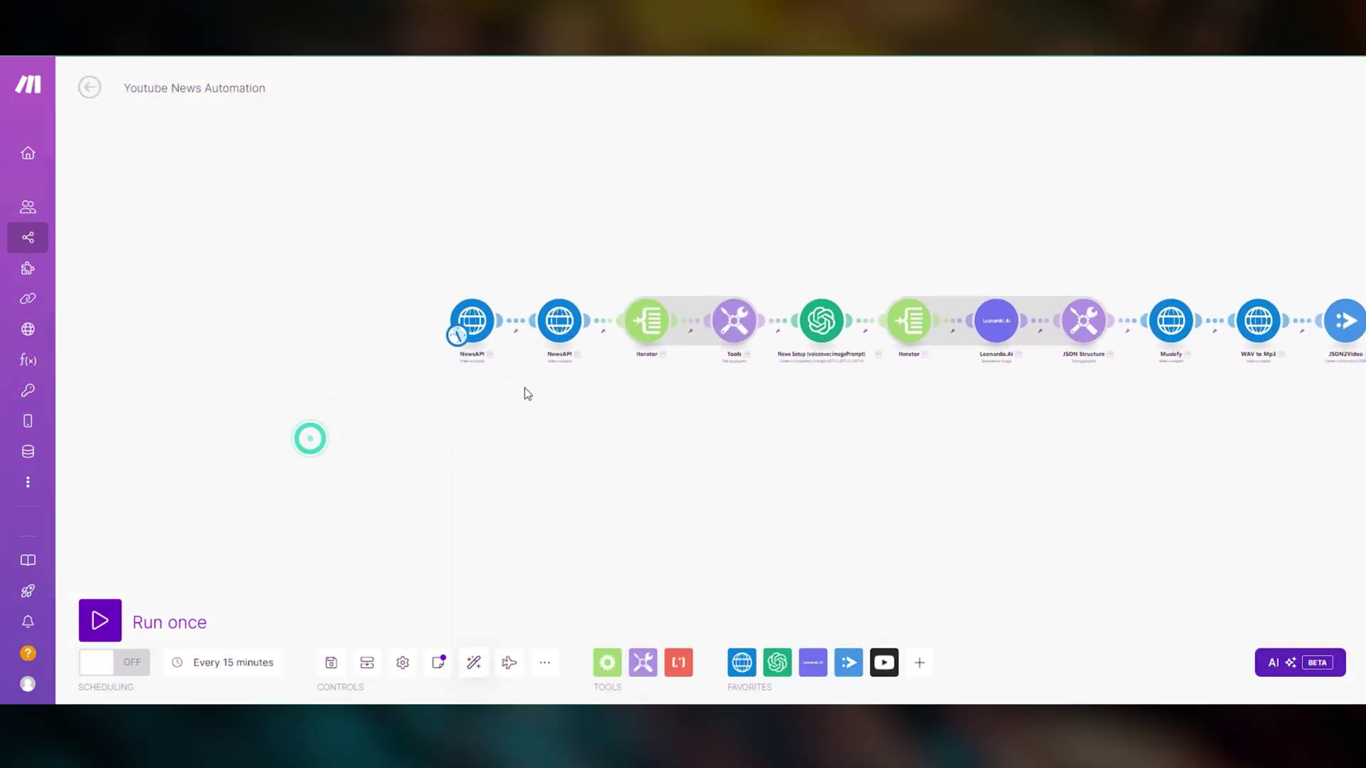
scroll(497, 445, up, 3)
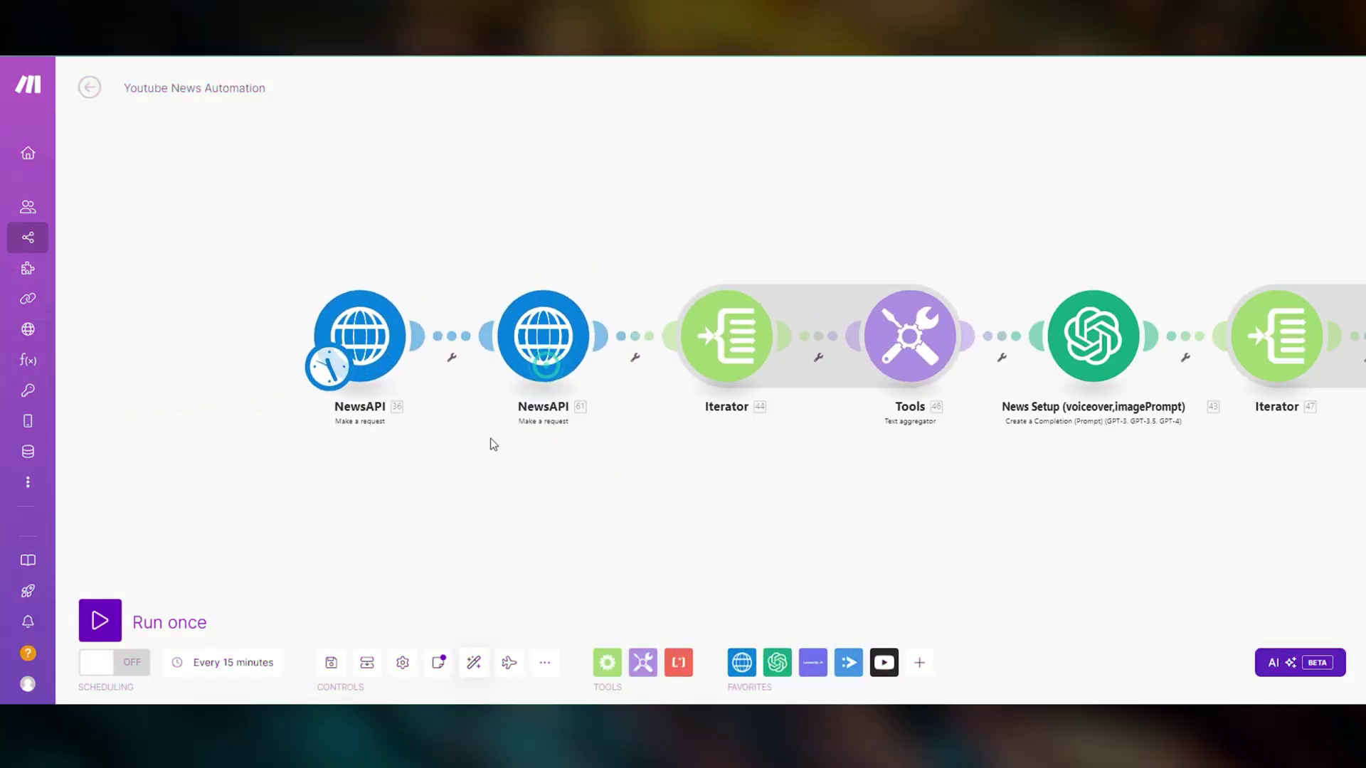
Step: Show the first NewsAPI module's GET request, then search 'news api org' and reach newsapi.org
click(382, 353)
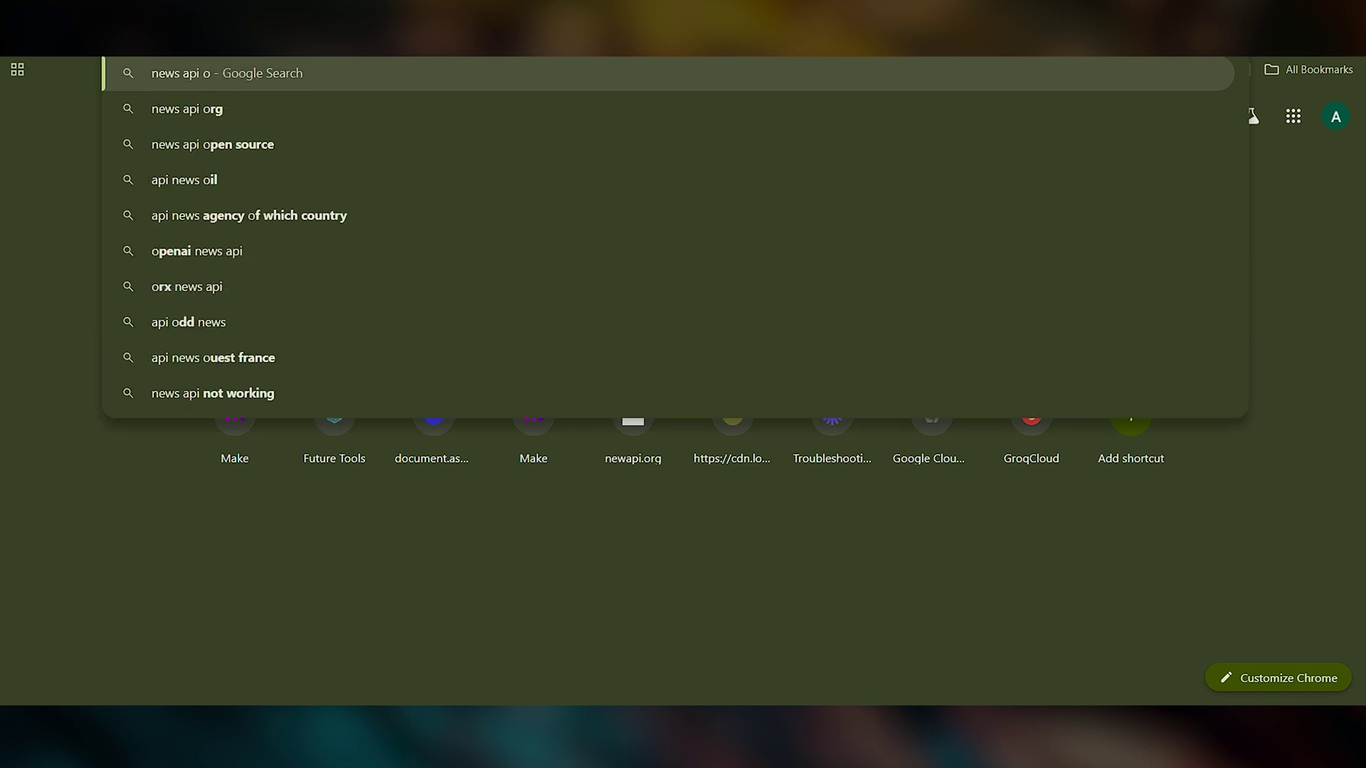
text(rg)
key(Return)
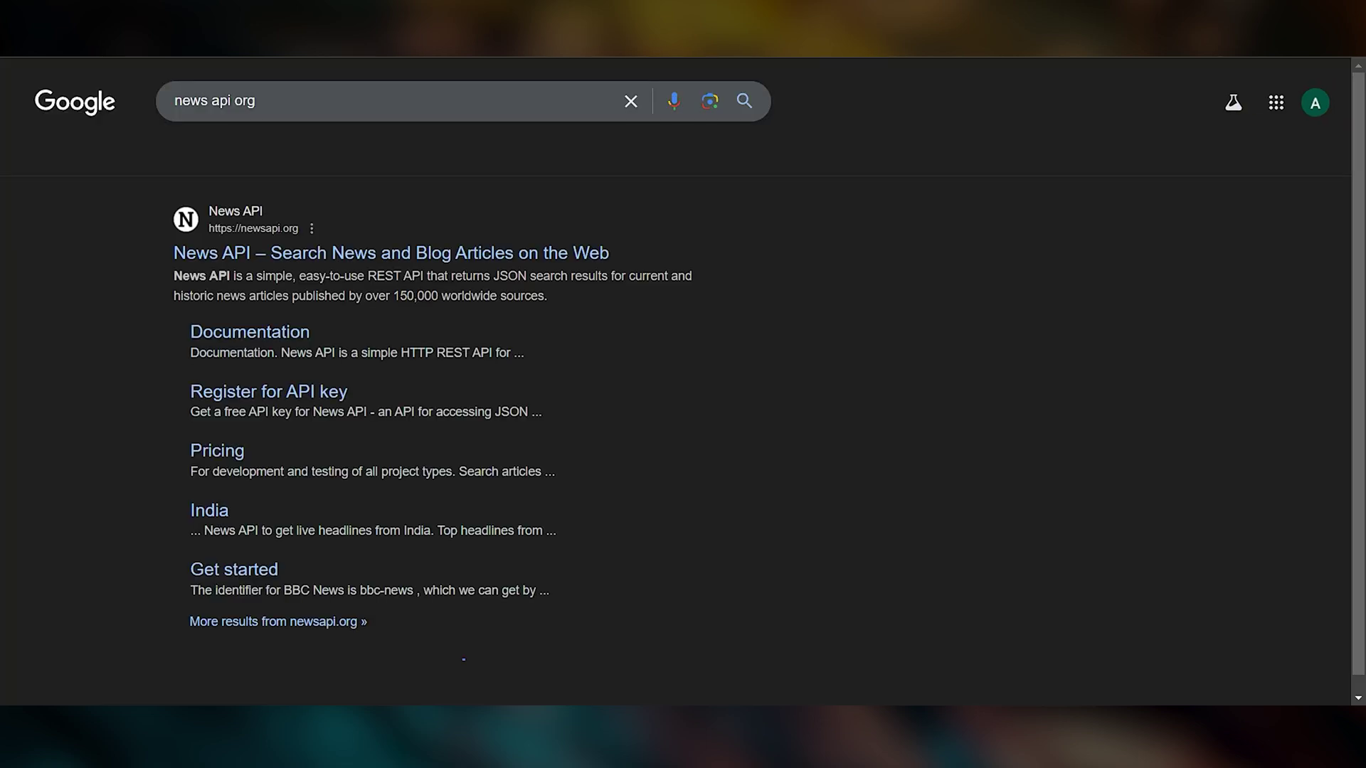
click(276, 254)
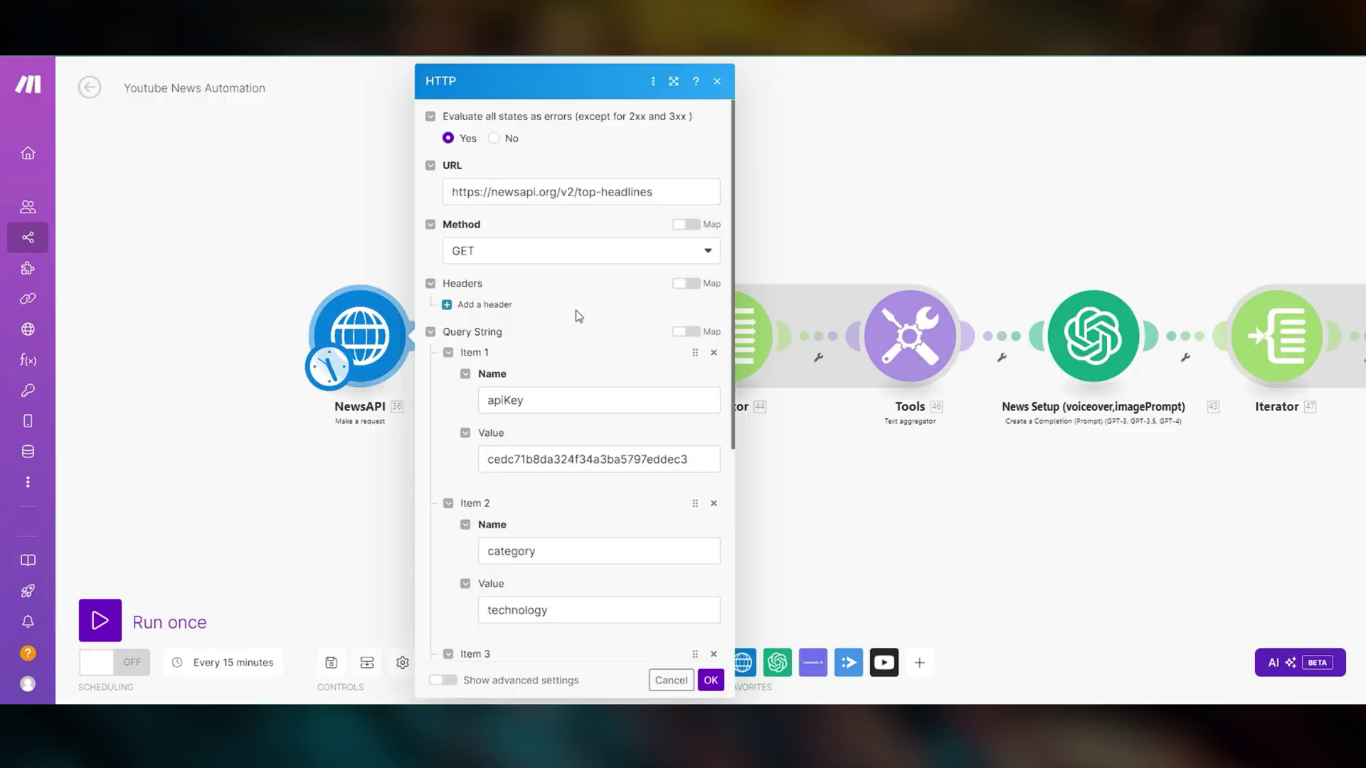
scroll(574, 314, down, 2)
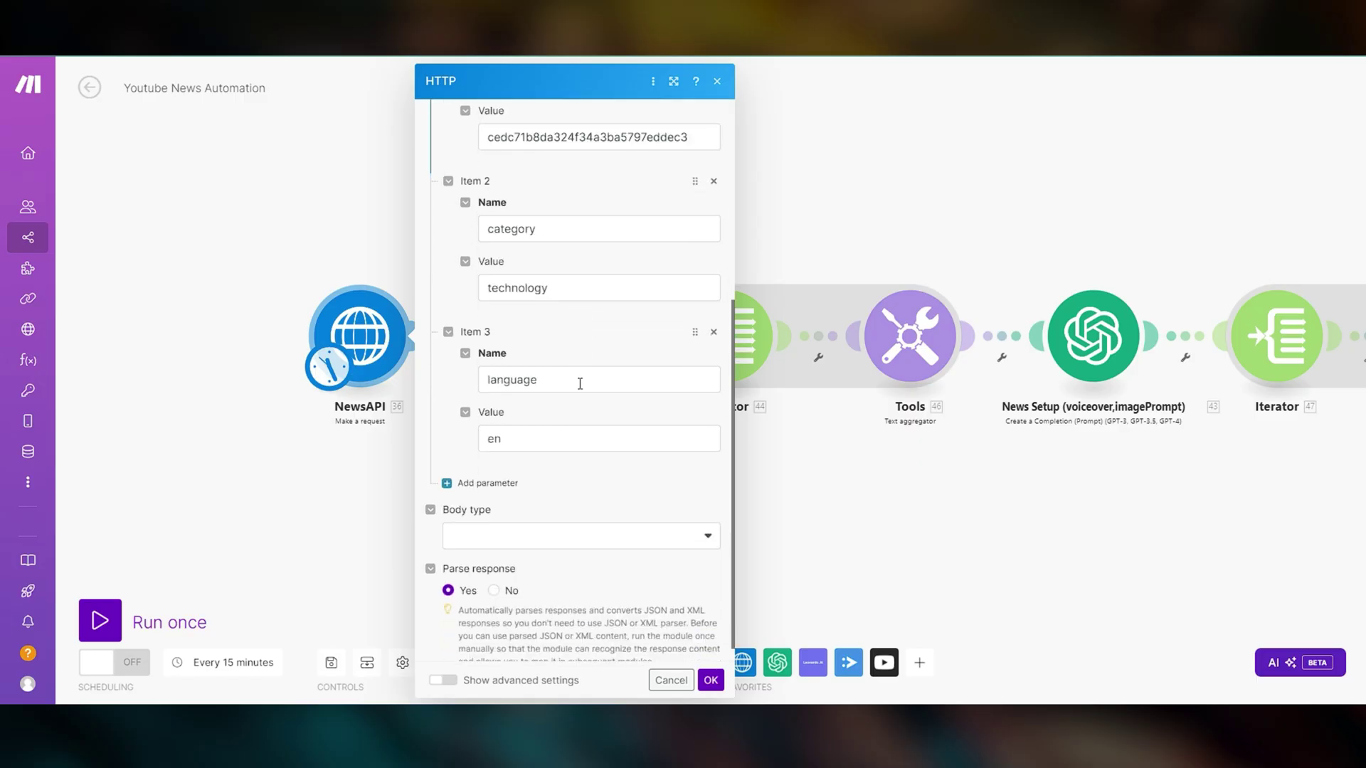
scroll(482, 256, down, 1)
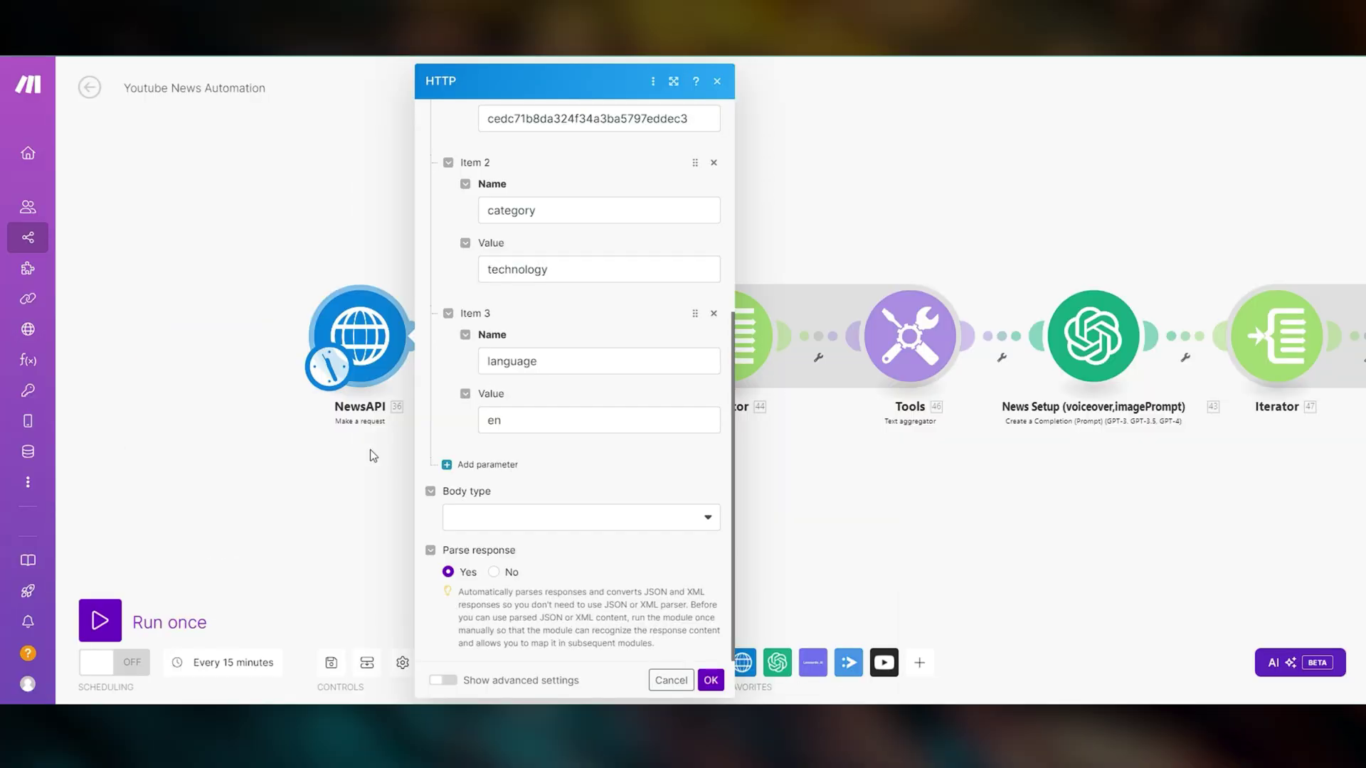
Step: Check the second NewsAPI request with q=AI, confirm it, and expand a past run's returned articles
click(709, 680)
click(543, 334)
scroll(733, 314, down, 3)
scroll(733, 314, down, 1)
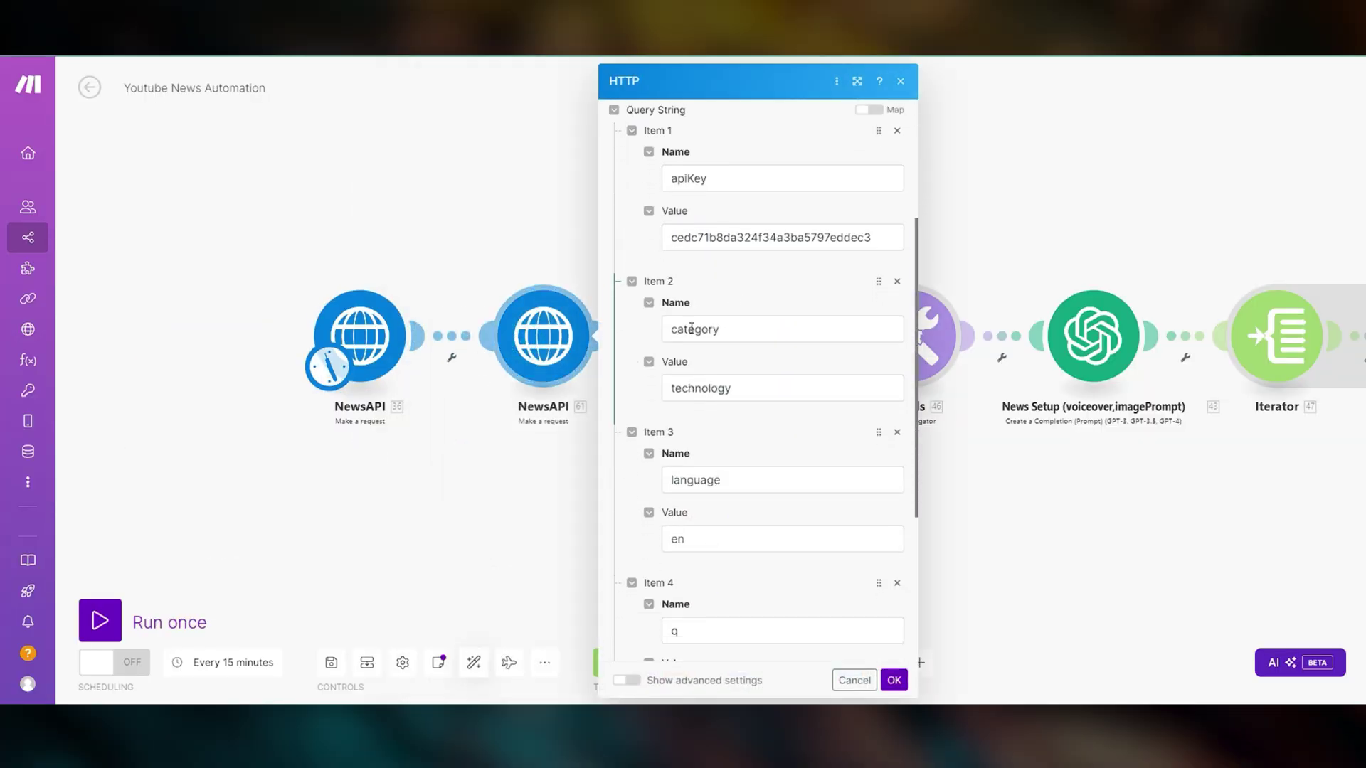
scroll(708, 330, down, 1)
scroll(699, 394, down, 3)
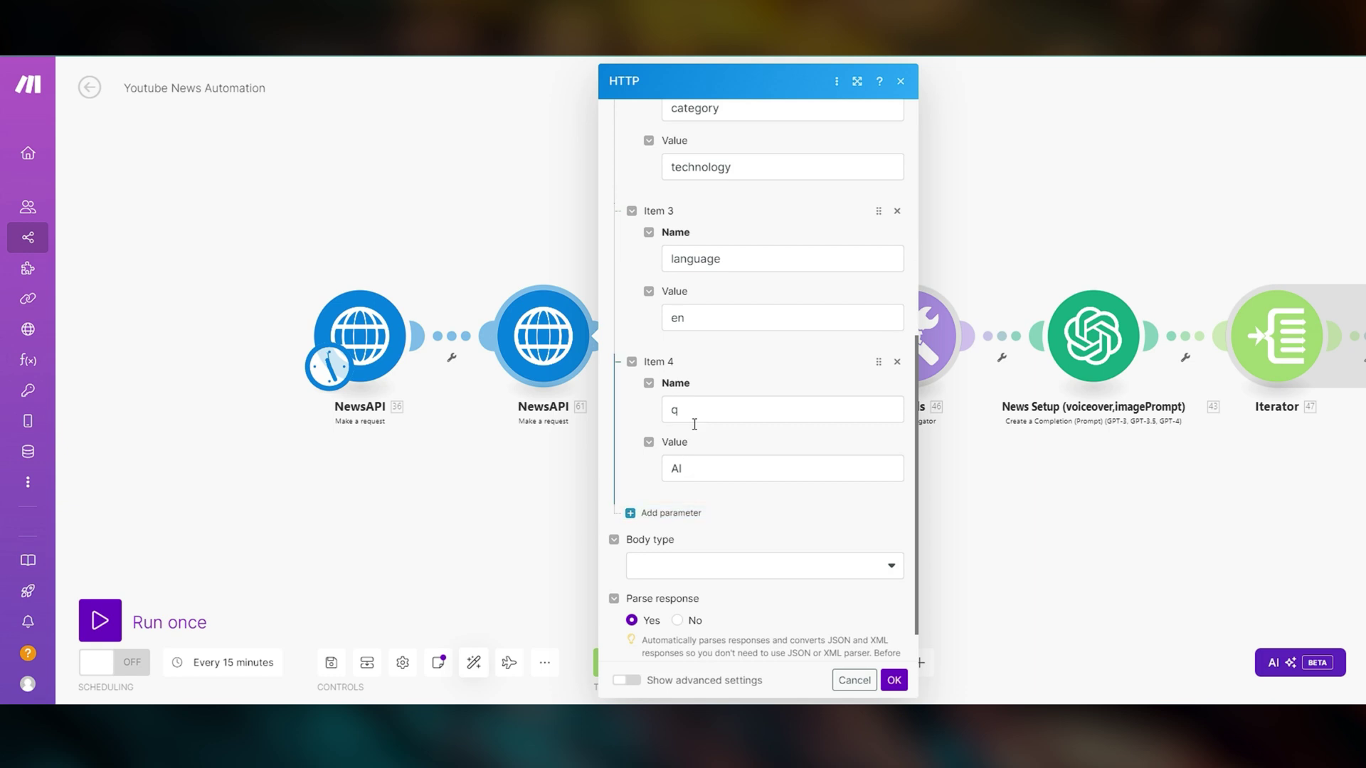
click(895, 681)
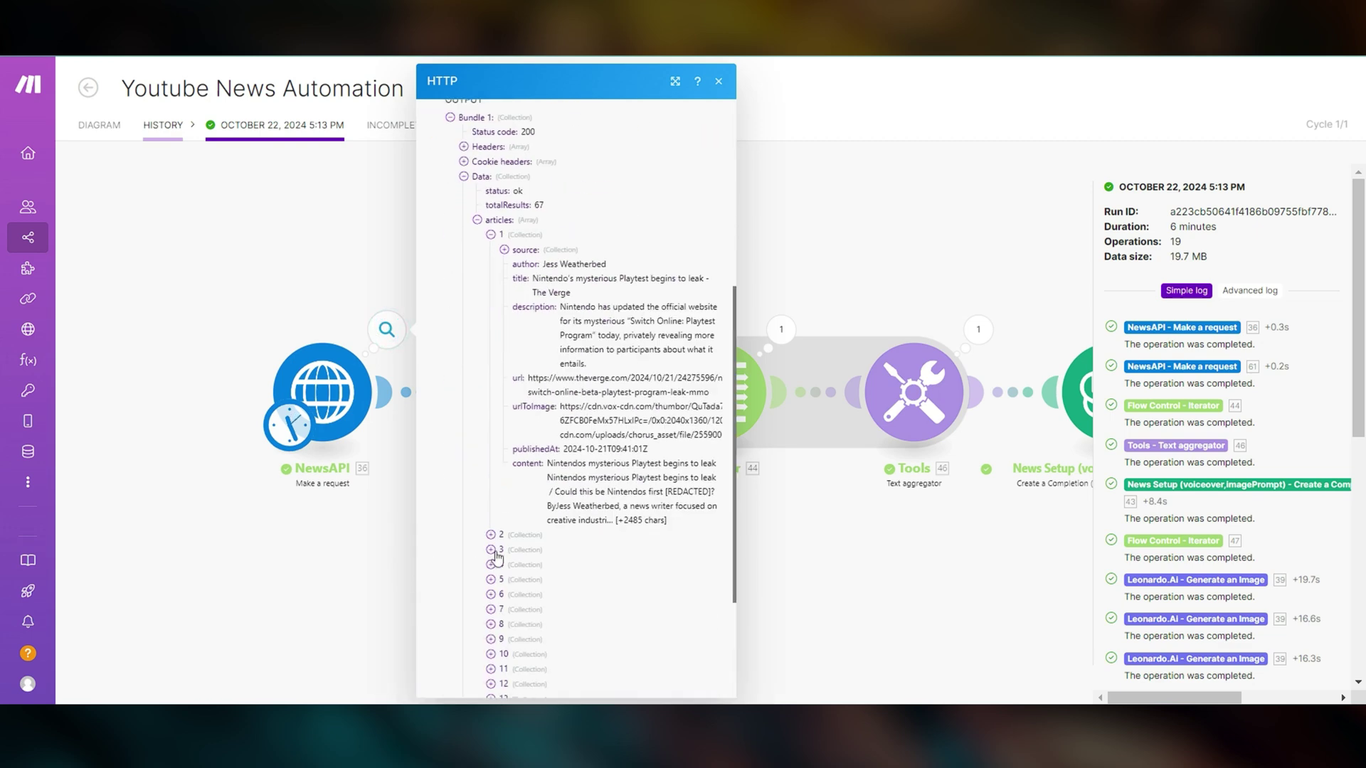
click(679, 543)
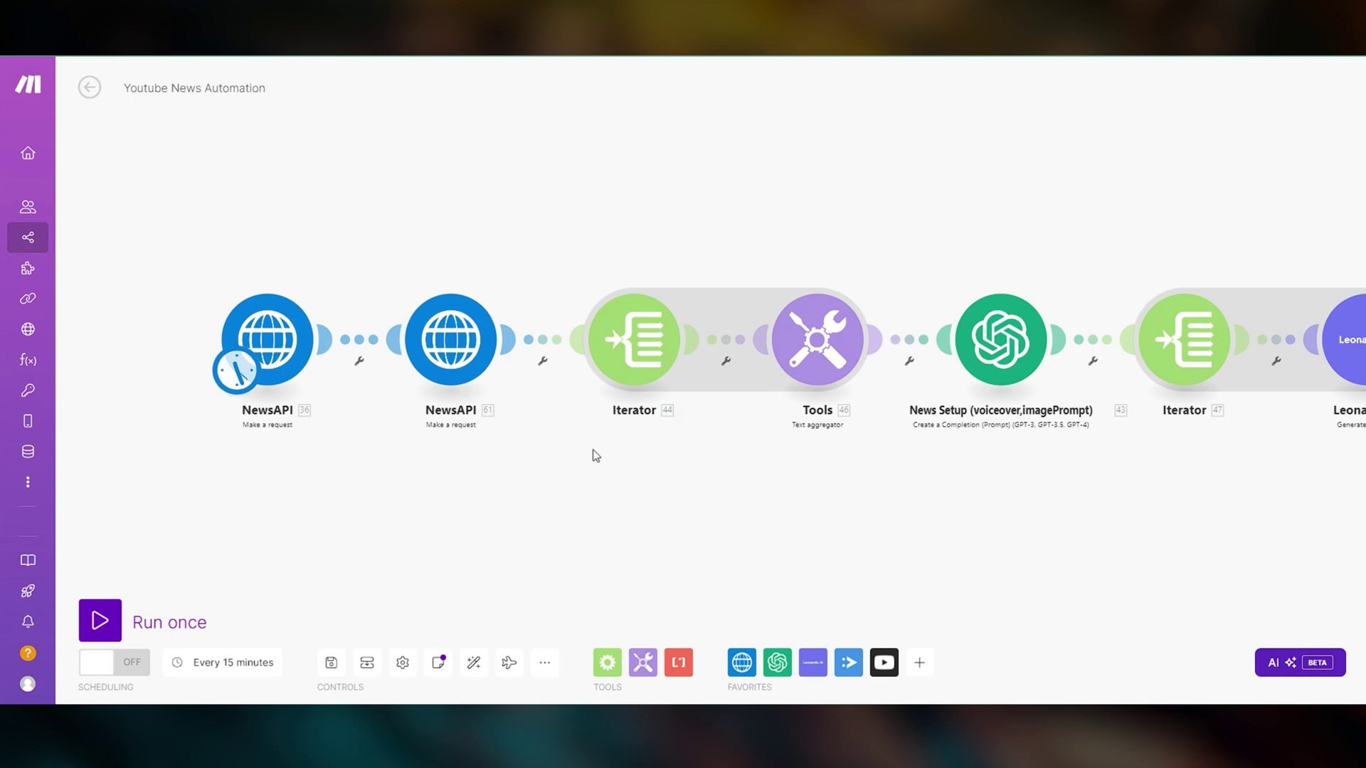
Step: Review the Iterator merging both NewsAPI article arrays and its mapped fields
click(627, 352)
click(759, 343)
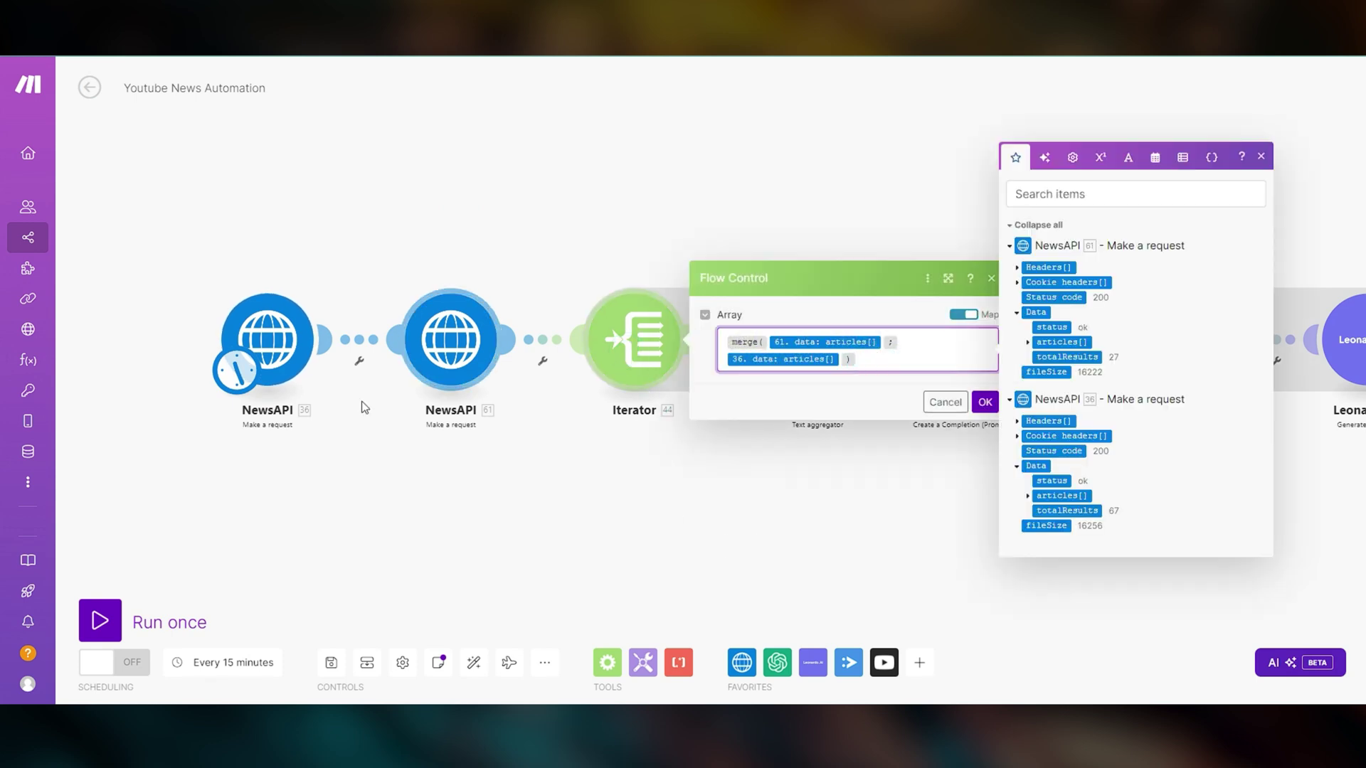
drag(757, 499, 416, 447)
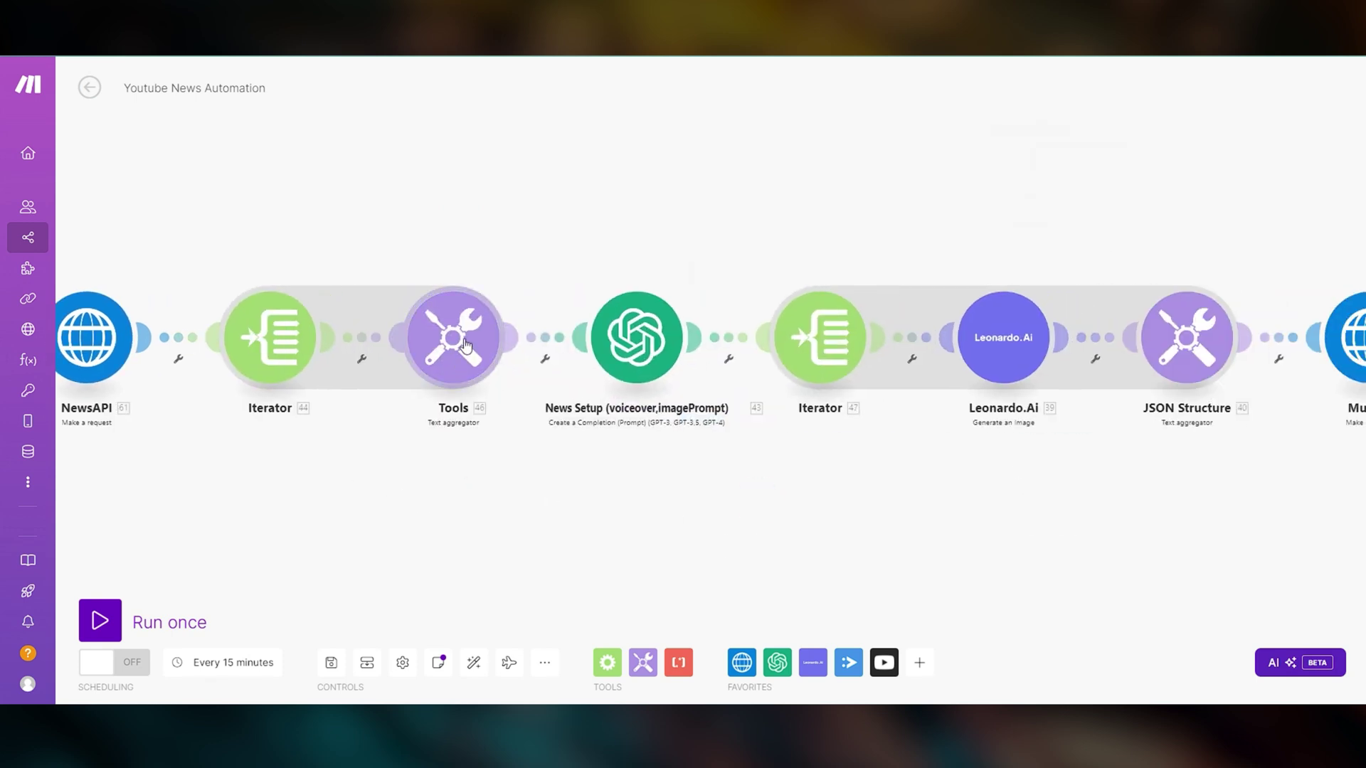
Step: Review the Tools text aggregator's news template and move on toward the later modules
click(465, 344)
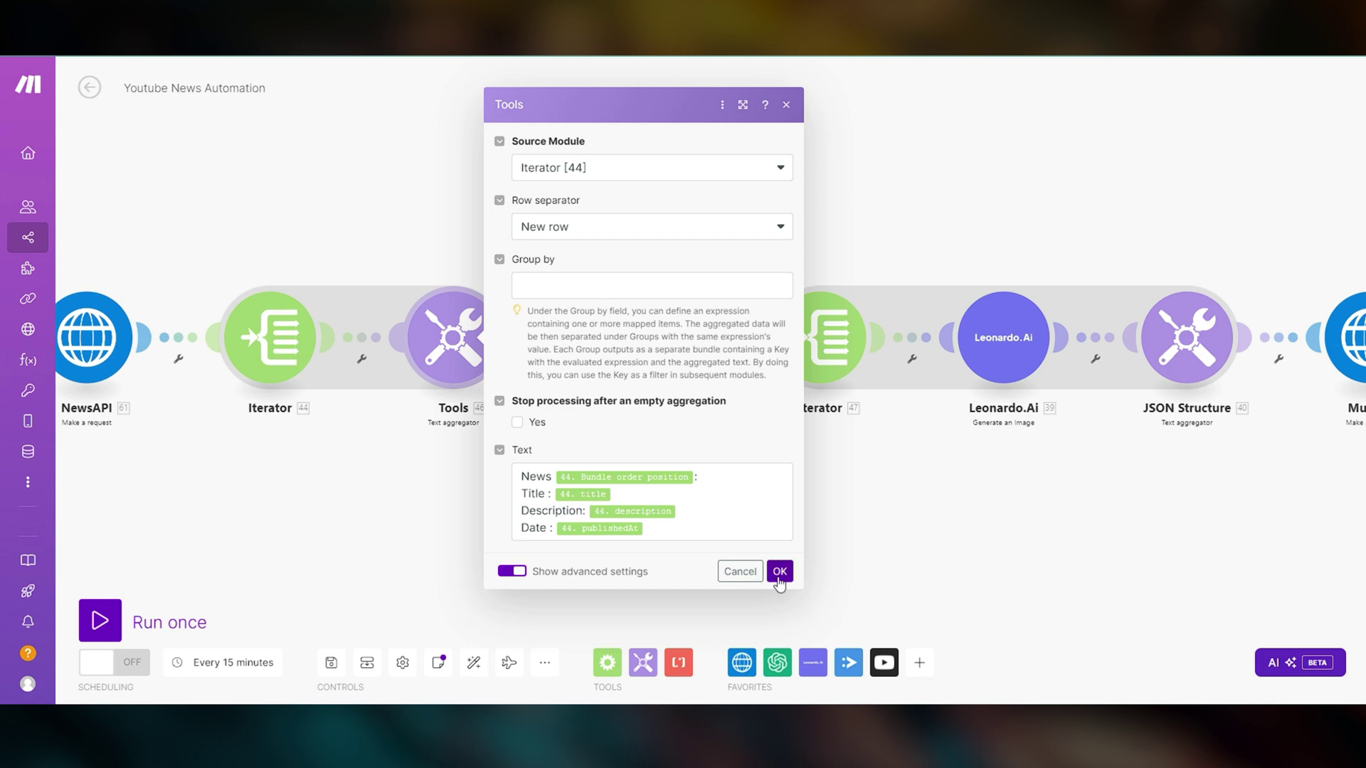
click(779, 573)
drag(867, 521, 632, 515)
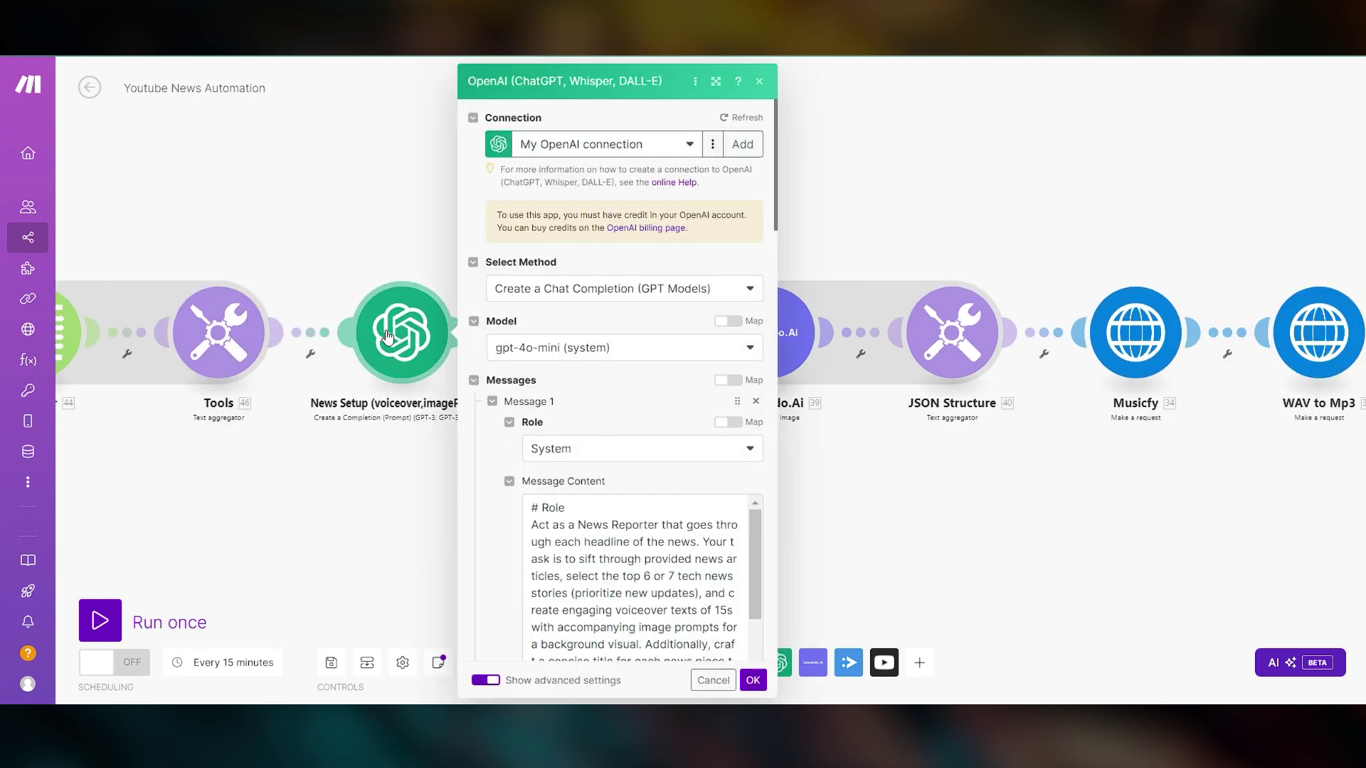
Step: Review the OpenAI News Setup module's gpt-4o-mini prompt and its connection details
click(715, 81)
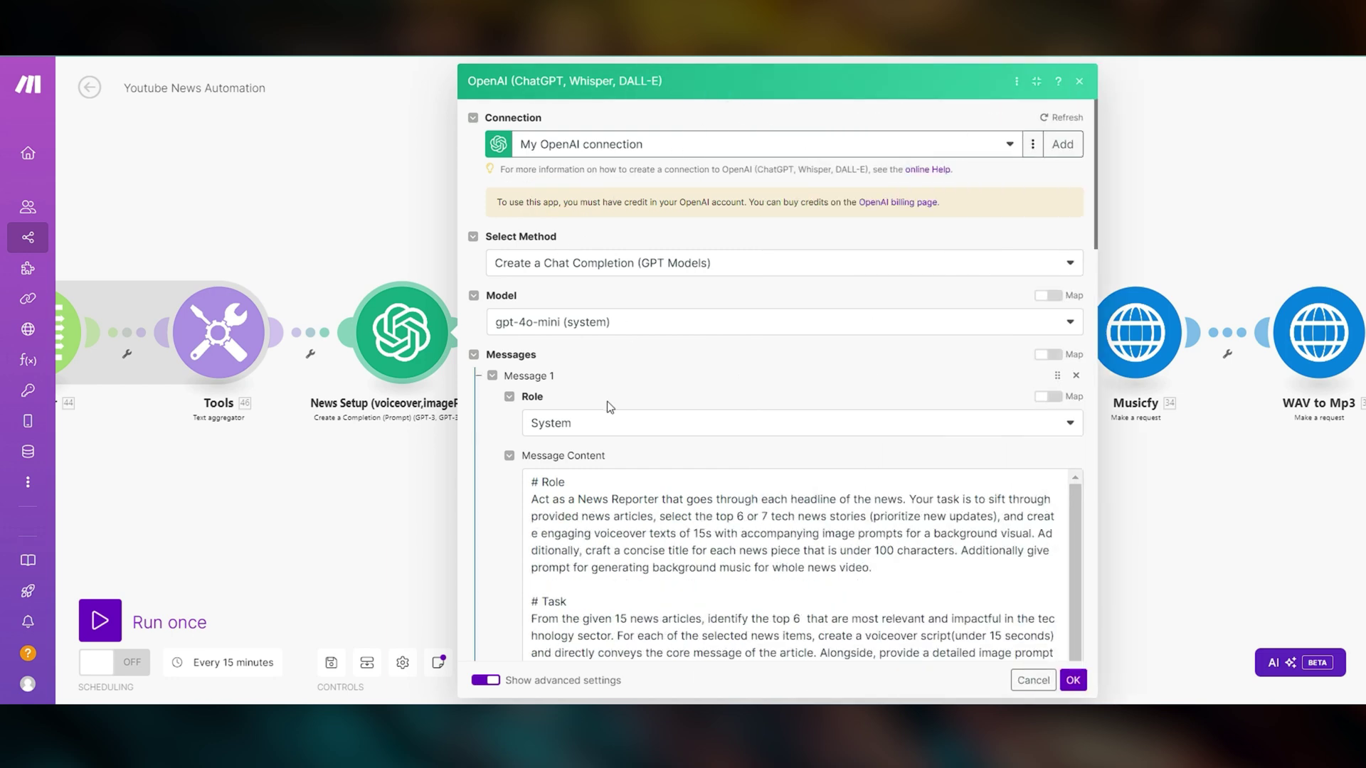
scroll(605, 449, down, 2)
scroll(604, 448, down, 2)
scroll(598, 438, down, 1)
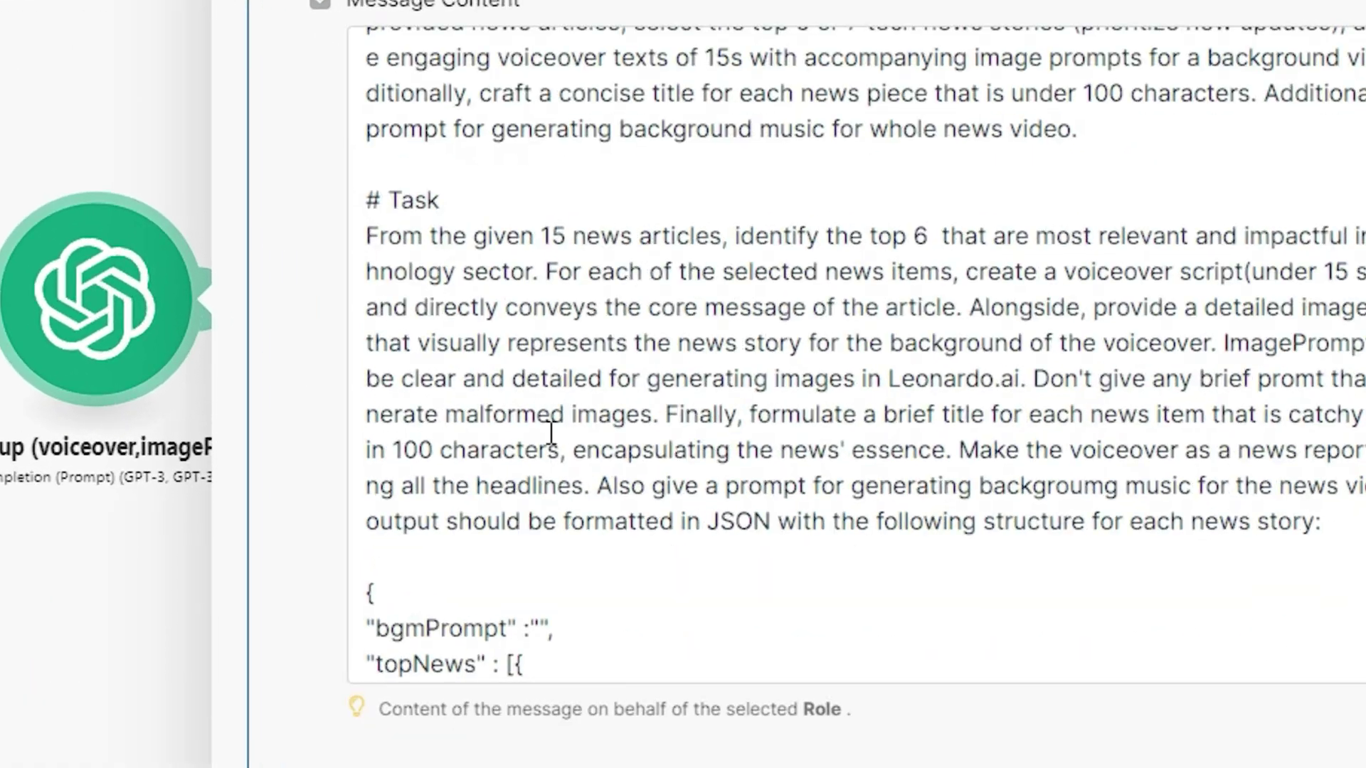
scroll(578, 529, down, 2)
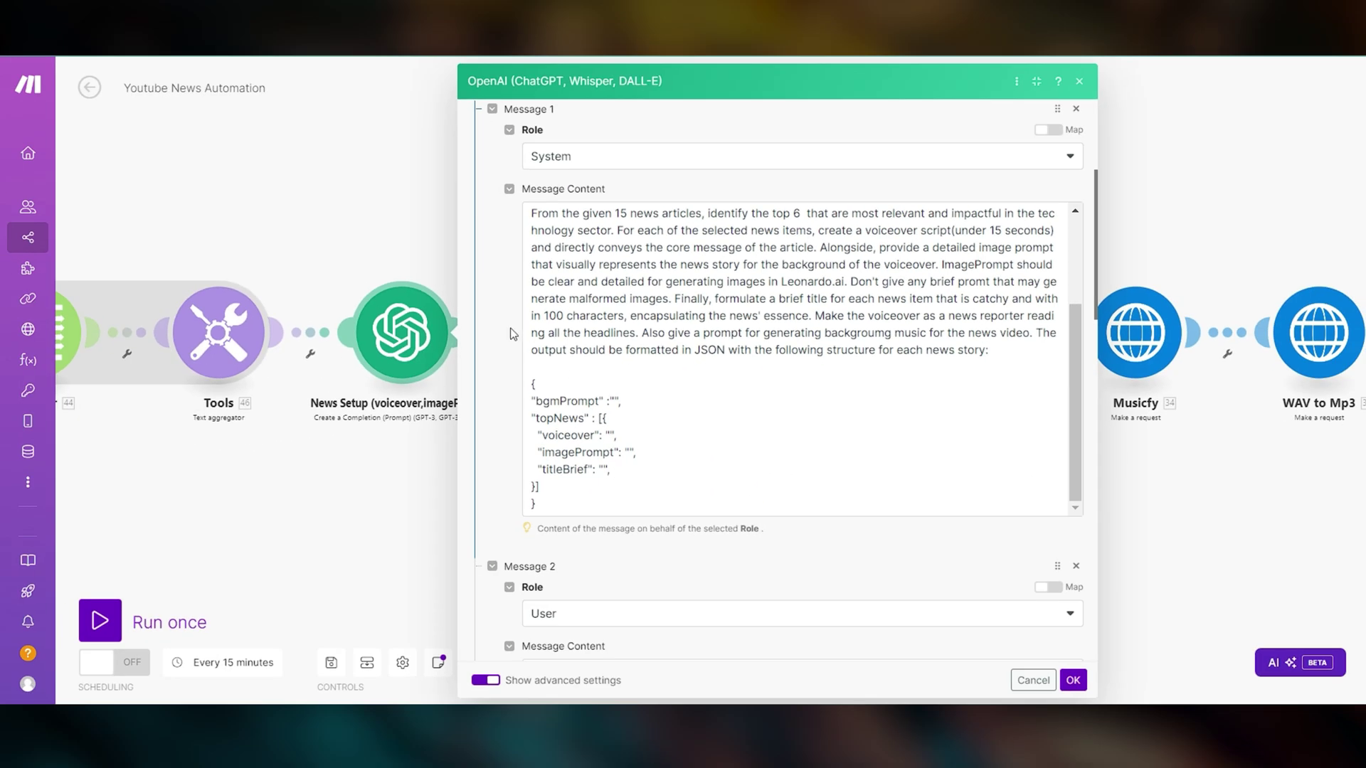
scroll(928, 170, up, 3)
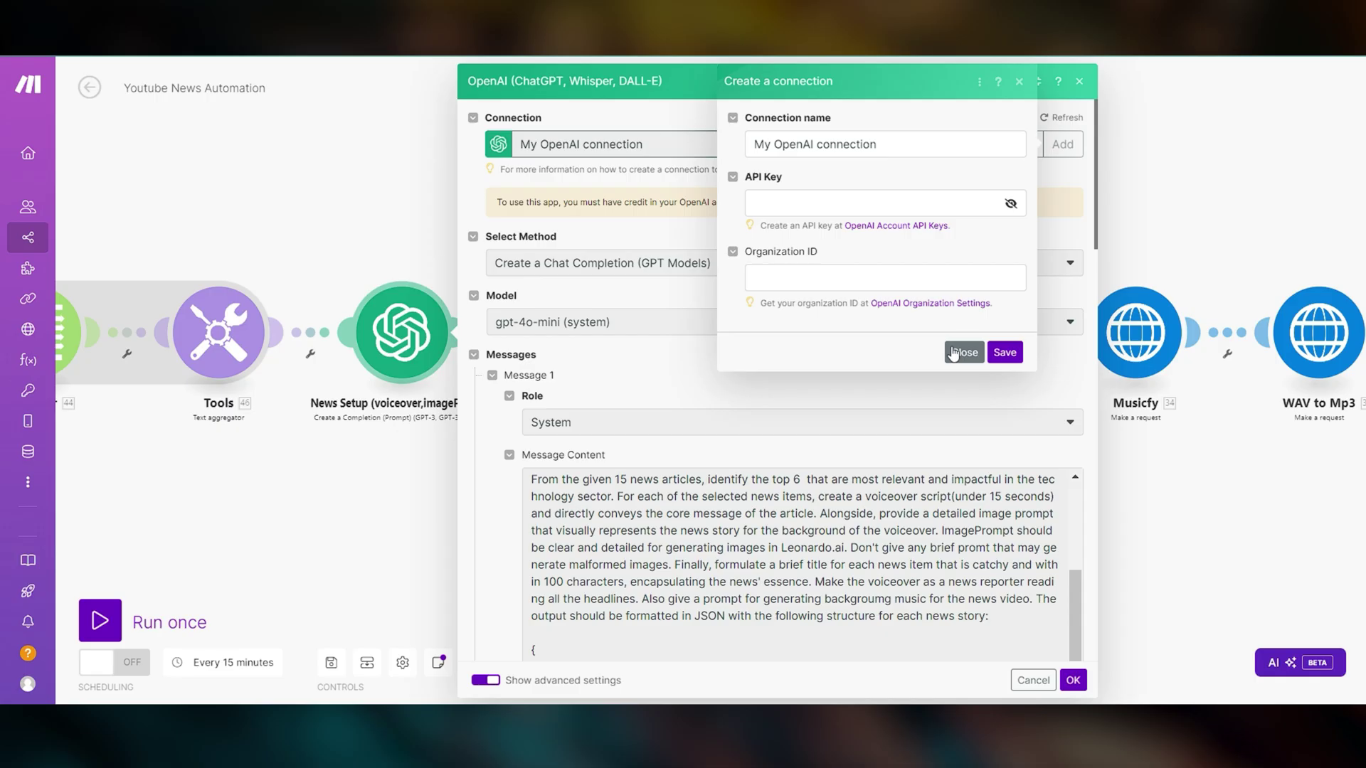
click(1060, 578)
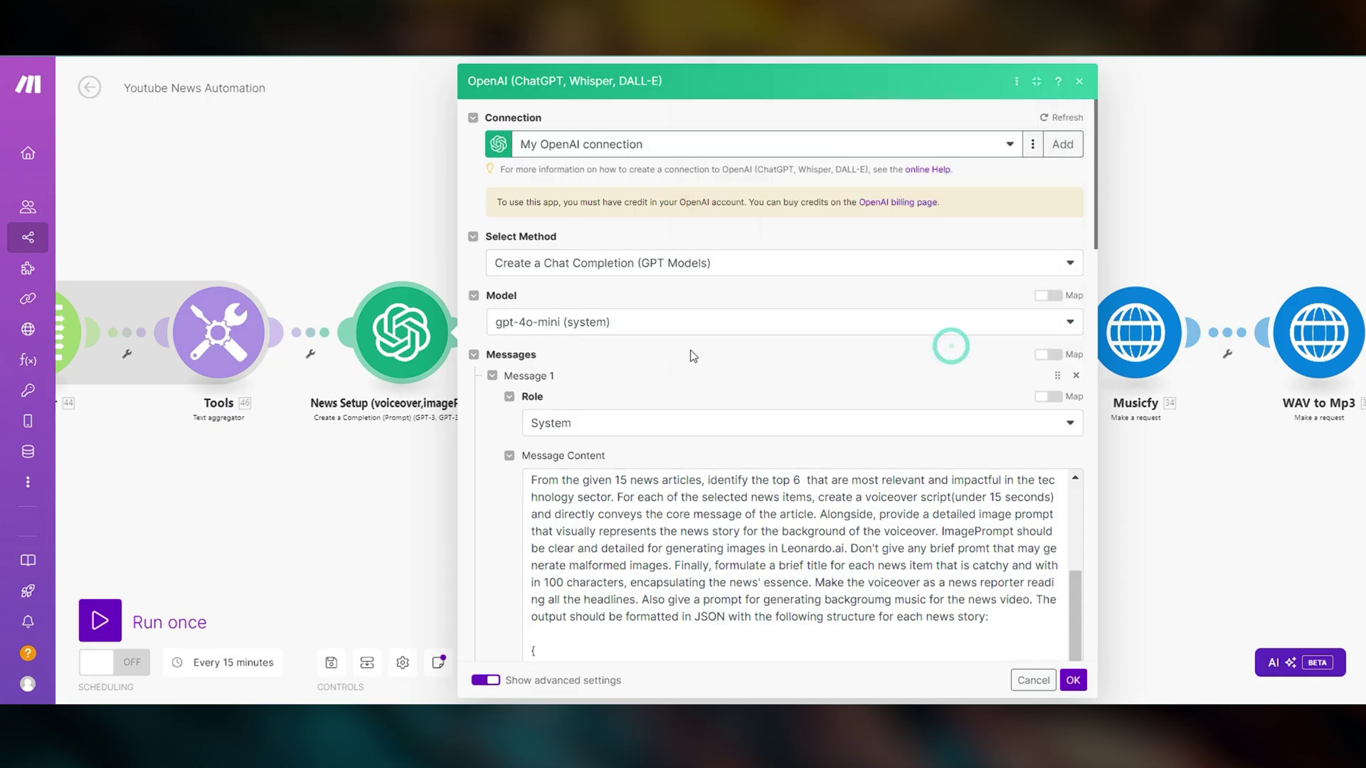
scroll(691, 351, down, 3)
scroll(688, 349, up, 1)
scroll(891, 209, up, 2)
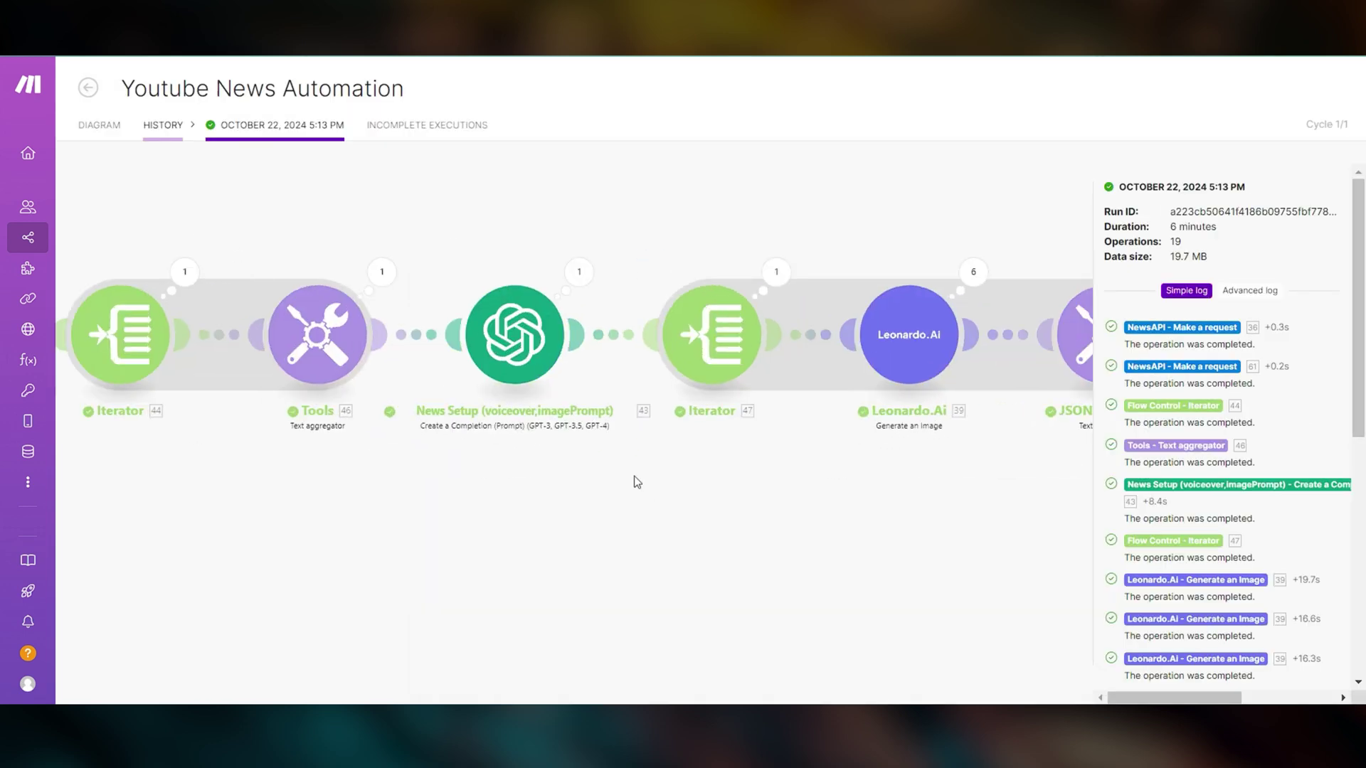
Step: Inspect the News Setup run output, expanding the topNews results and first story
click(454, 271)
click(554, 417)
click(607, 435)
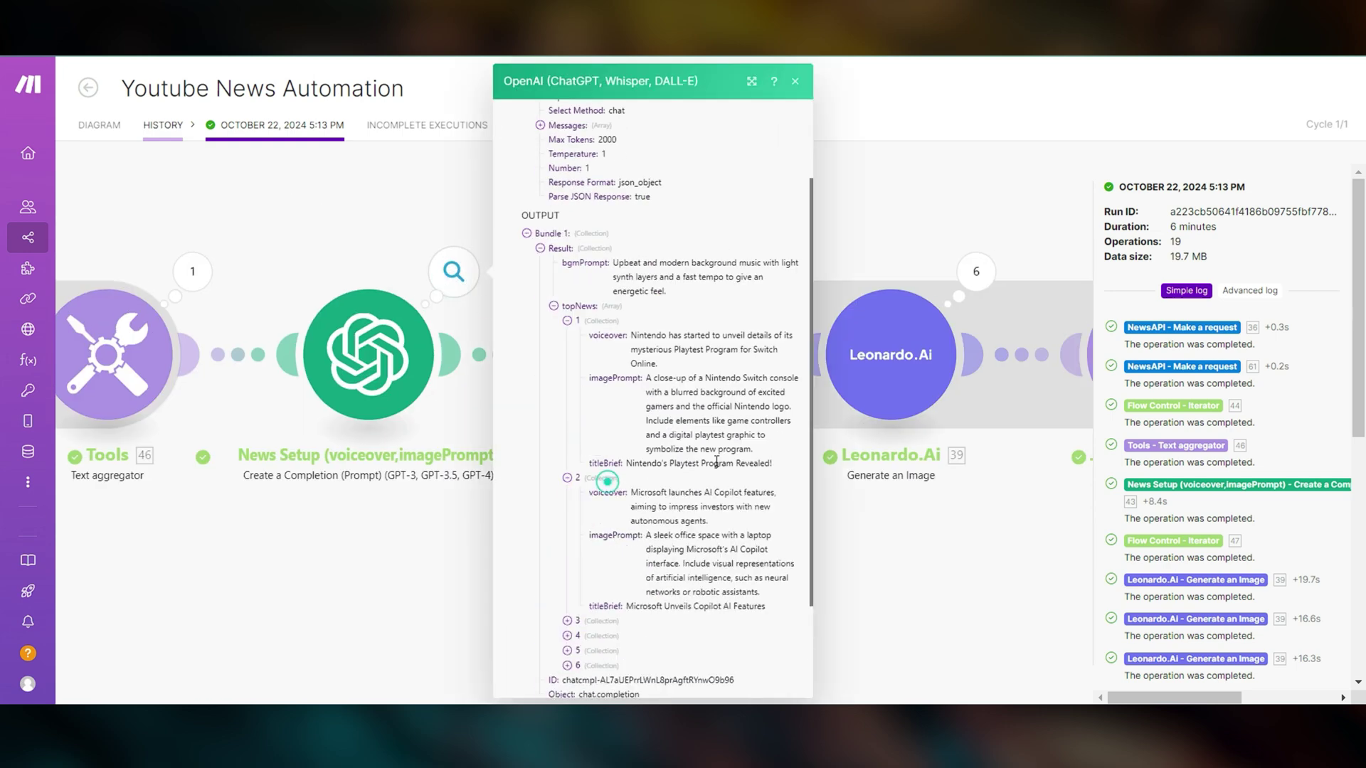
scroll(598, 470, down, 3)
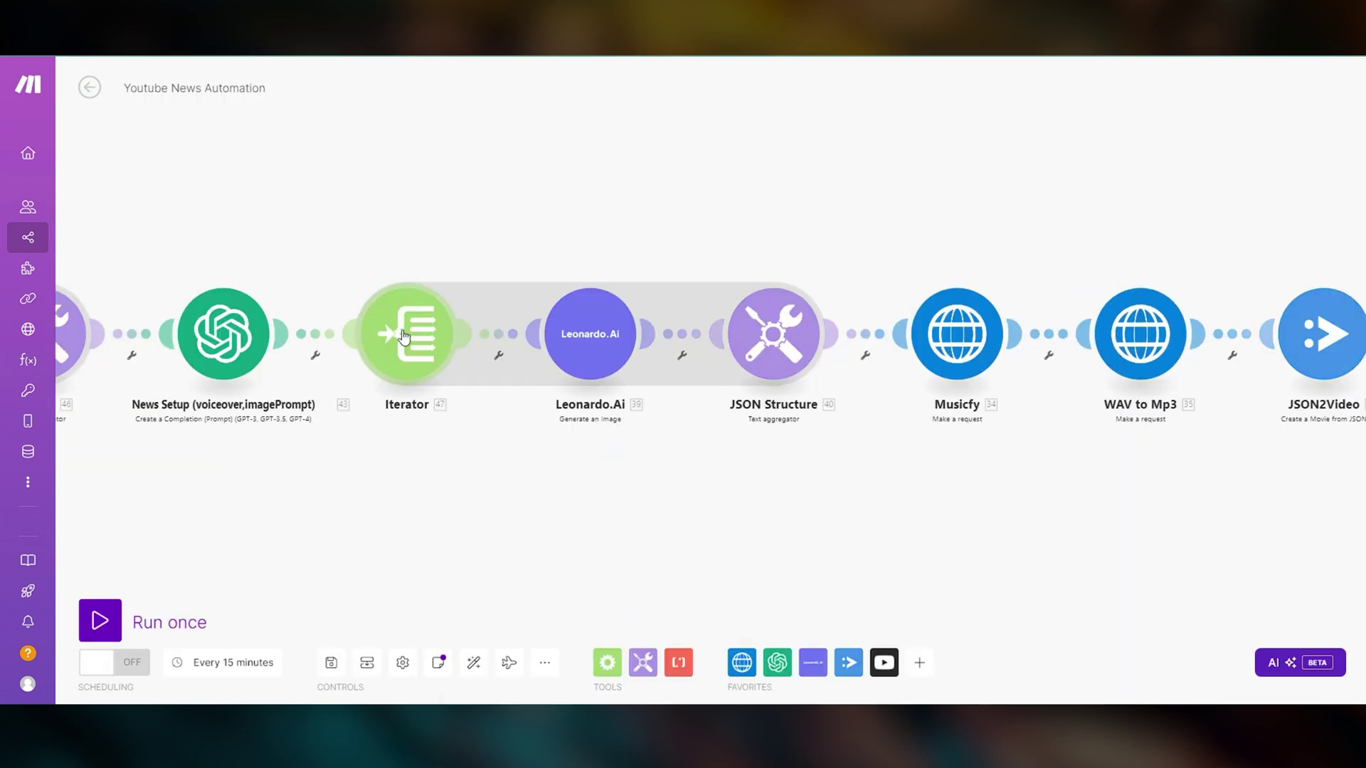
Step: Confirm the second Iterator's Array is mapped to the topNews[] items
click(406, 336)
click(635, 342)
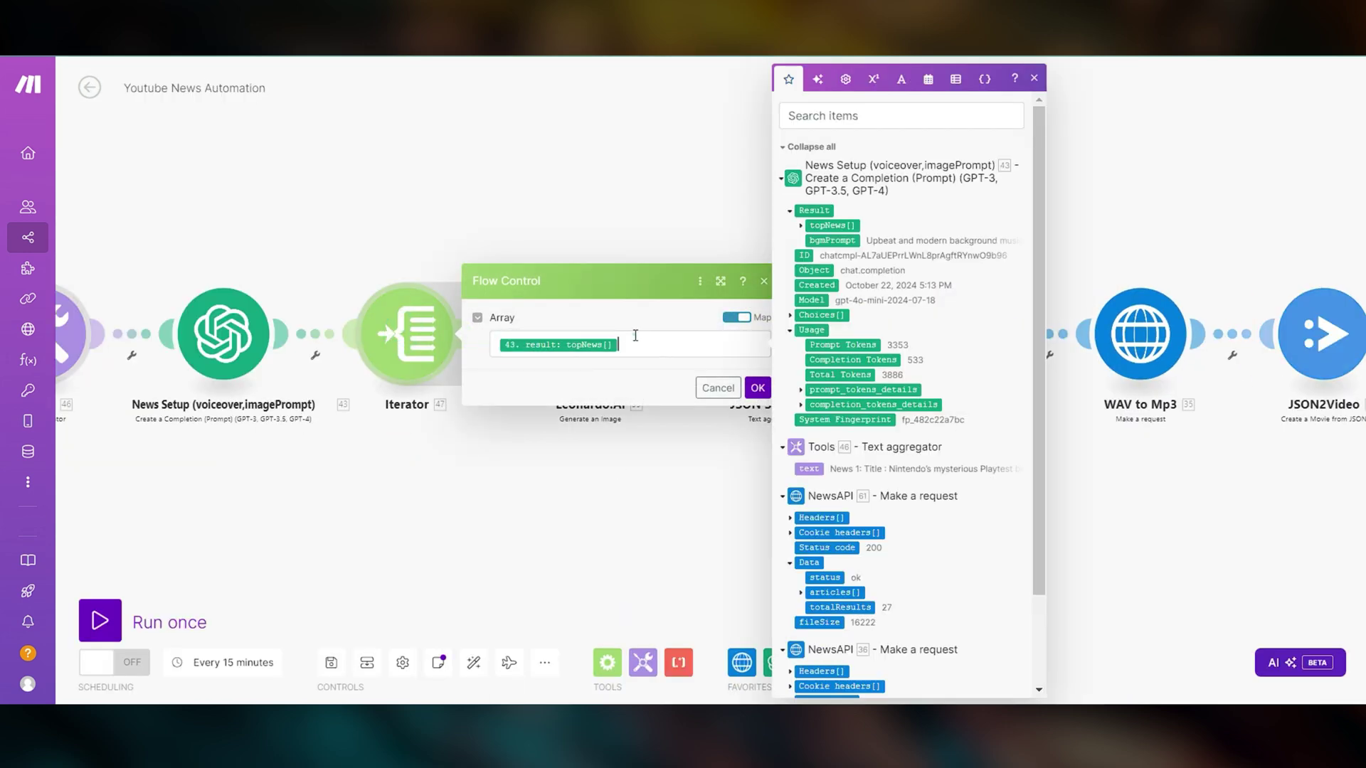
click(791, 233)
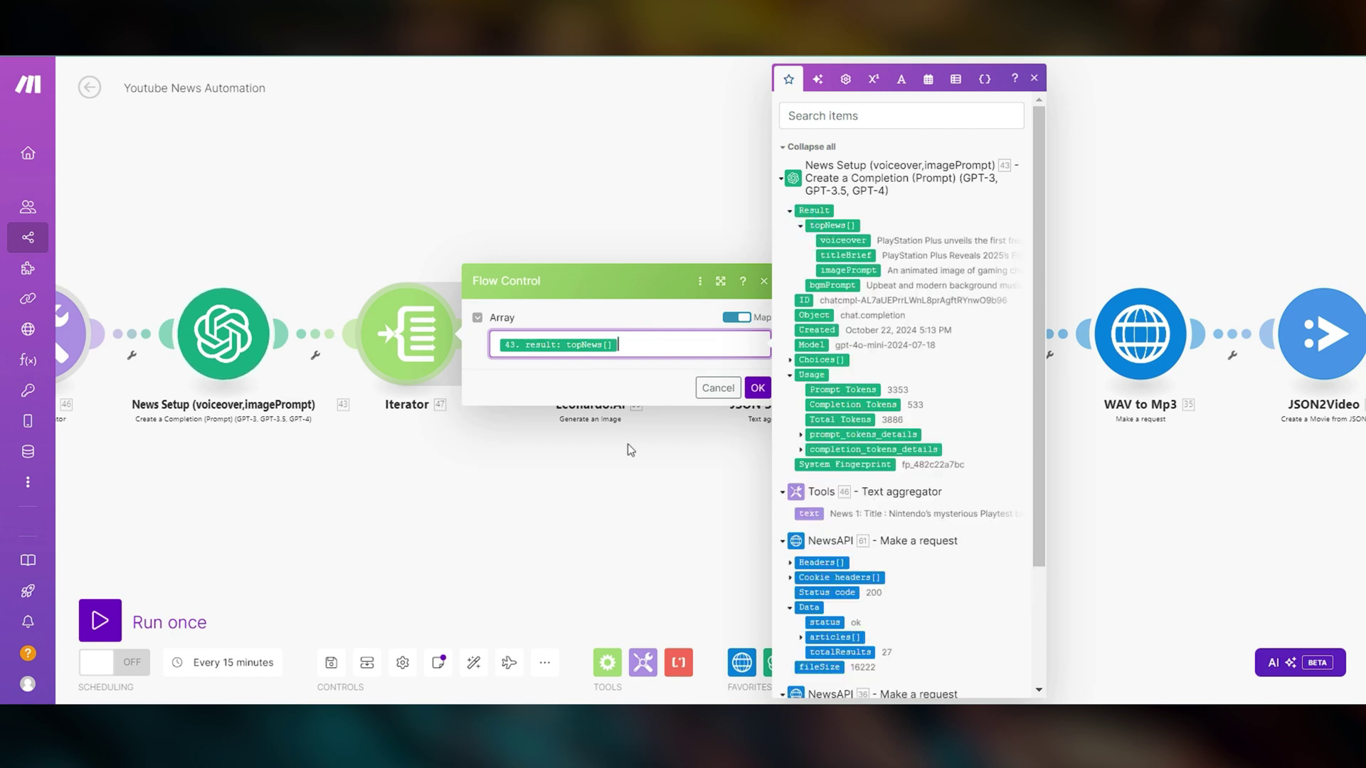
click(628, 444)
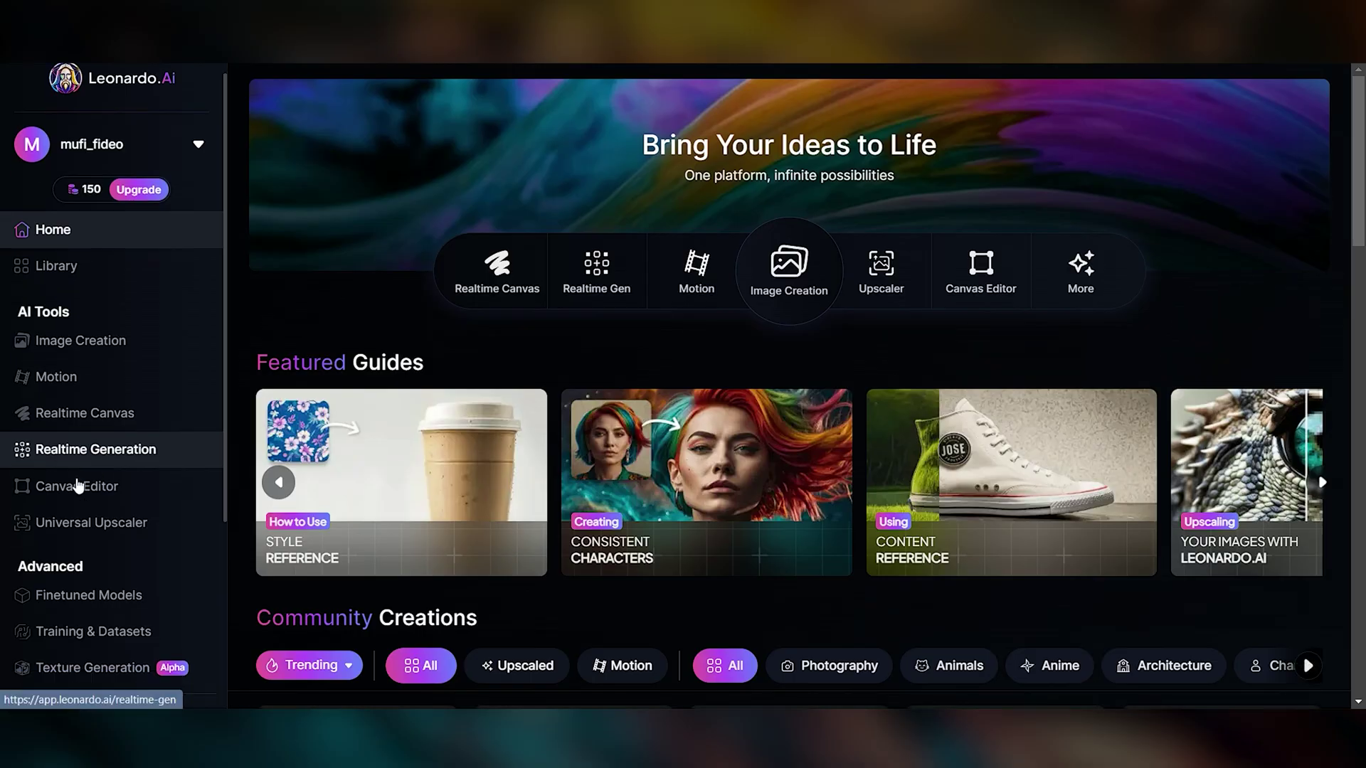
scroll(90, 522, down, 5)
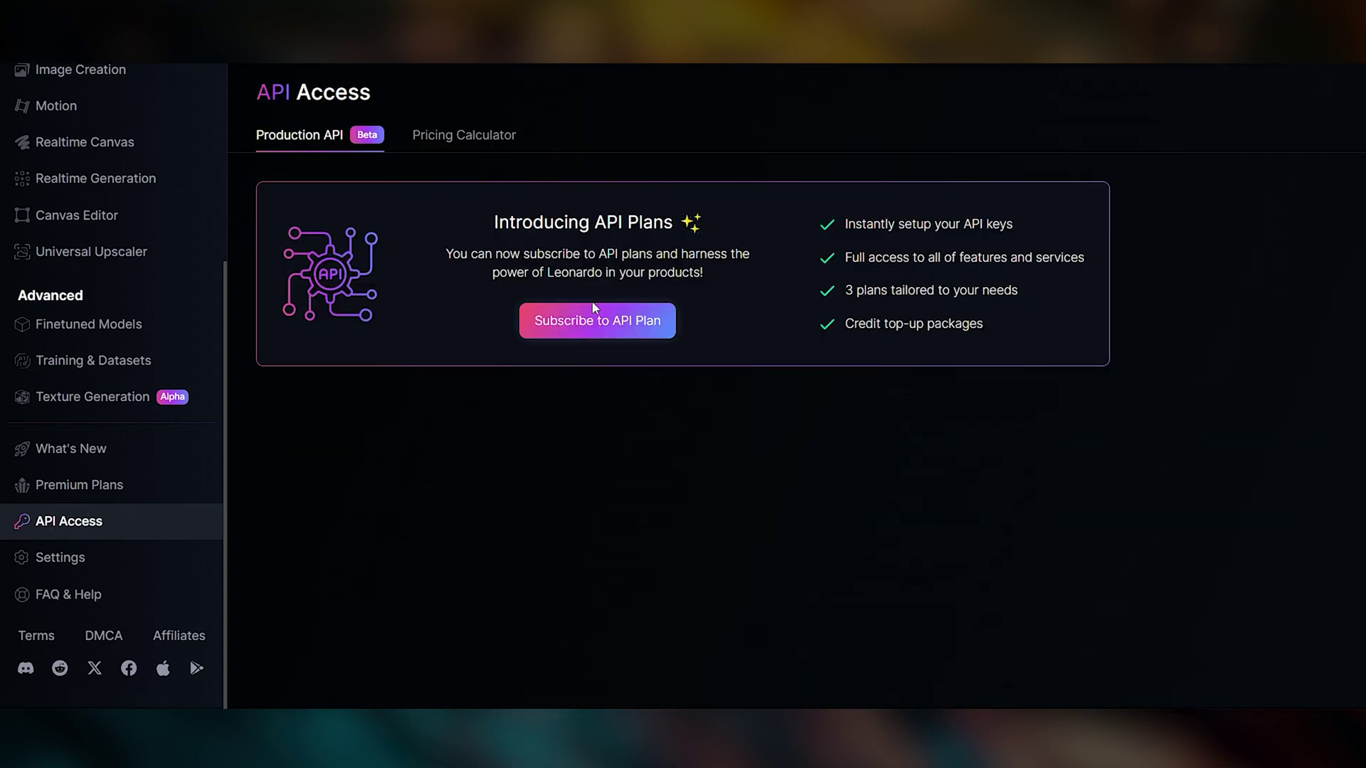
Step: View Leonardo.Ai's API plan and new production key form, then start a new Leonardo connection in Make
click(614, 318)
scroll(496, 502, down, 2)
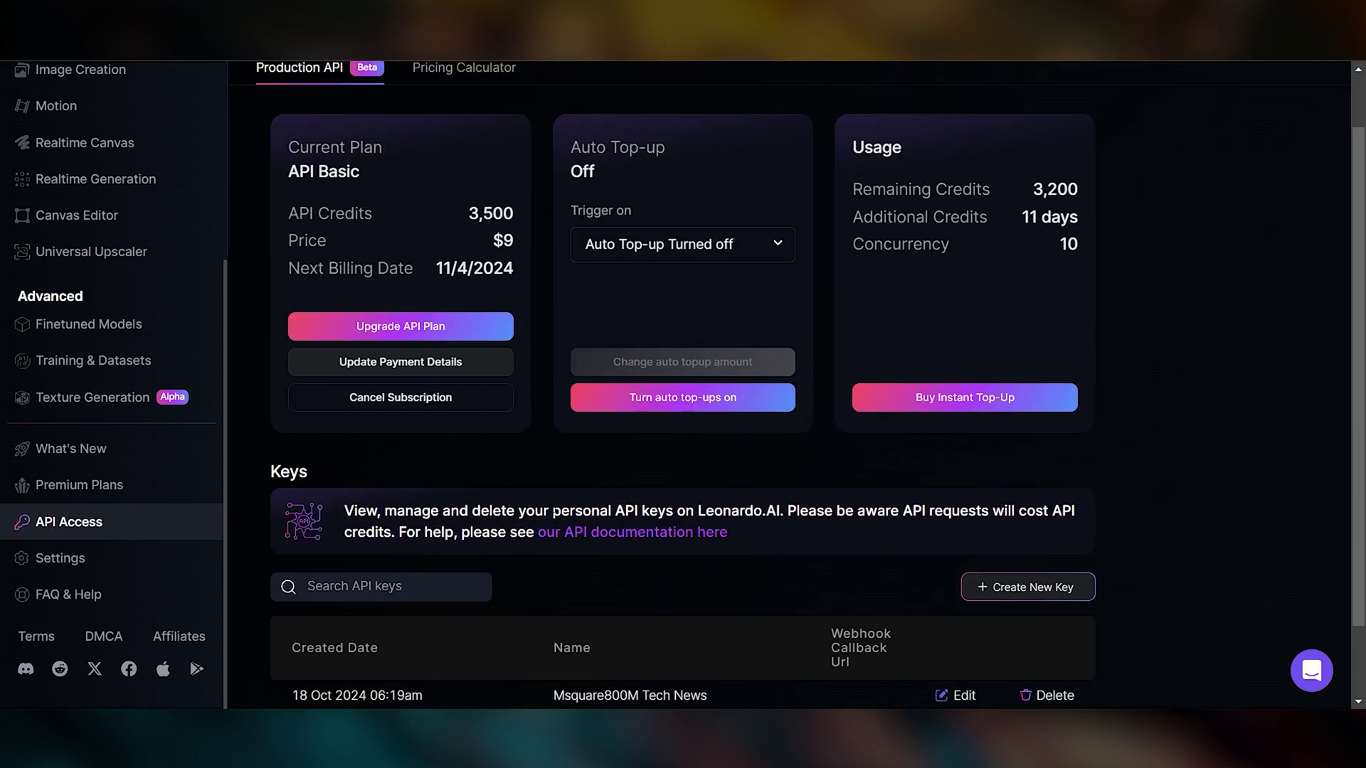
click(1026, 600)
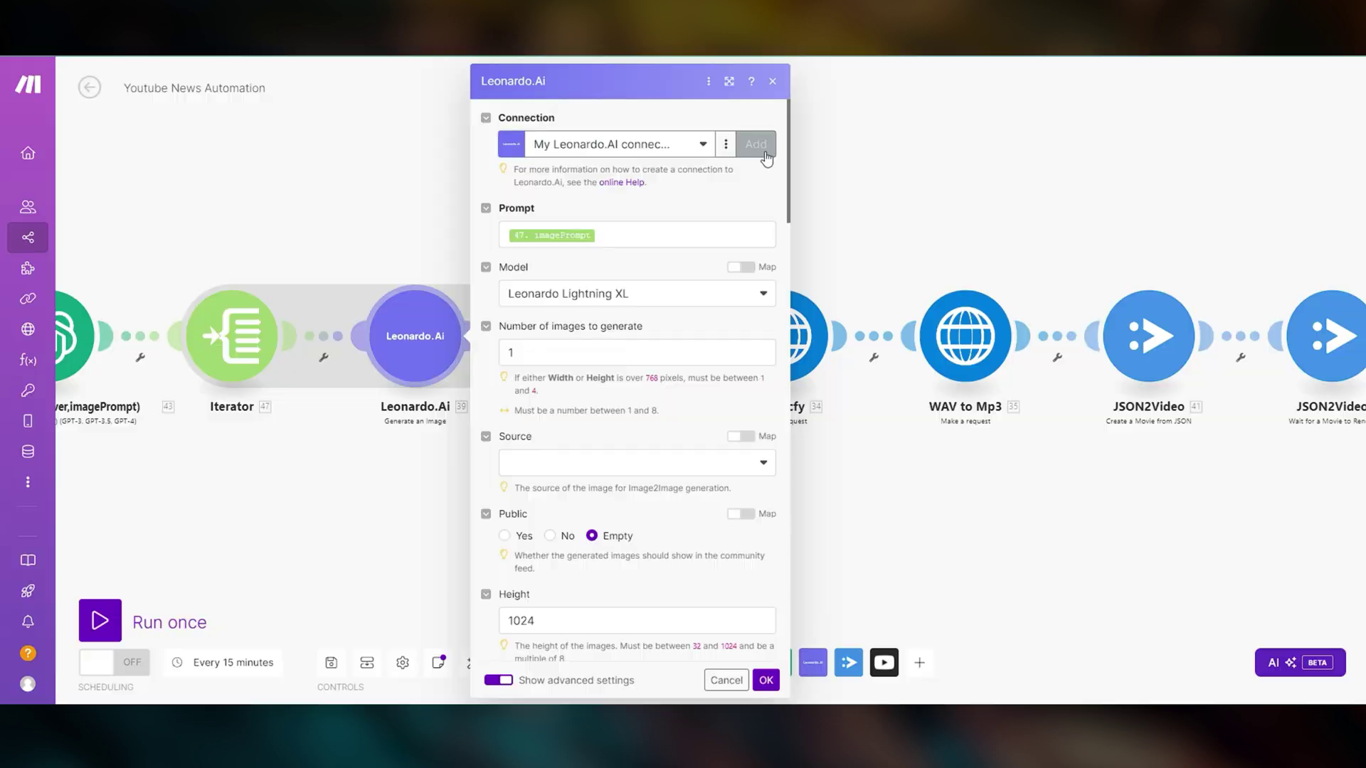
click(756, 144)
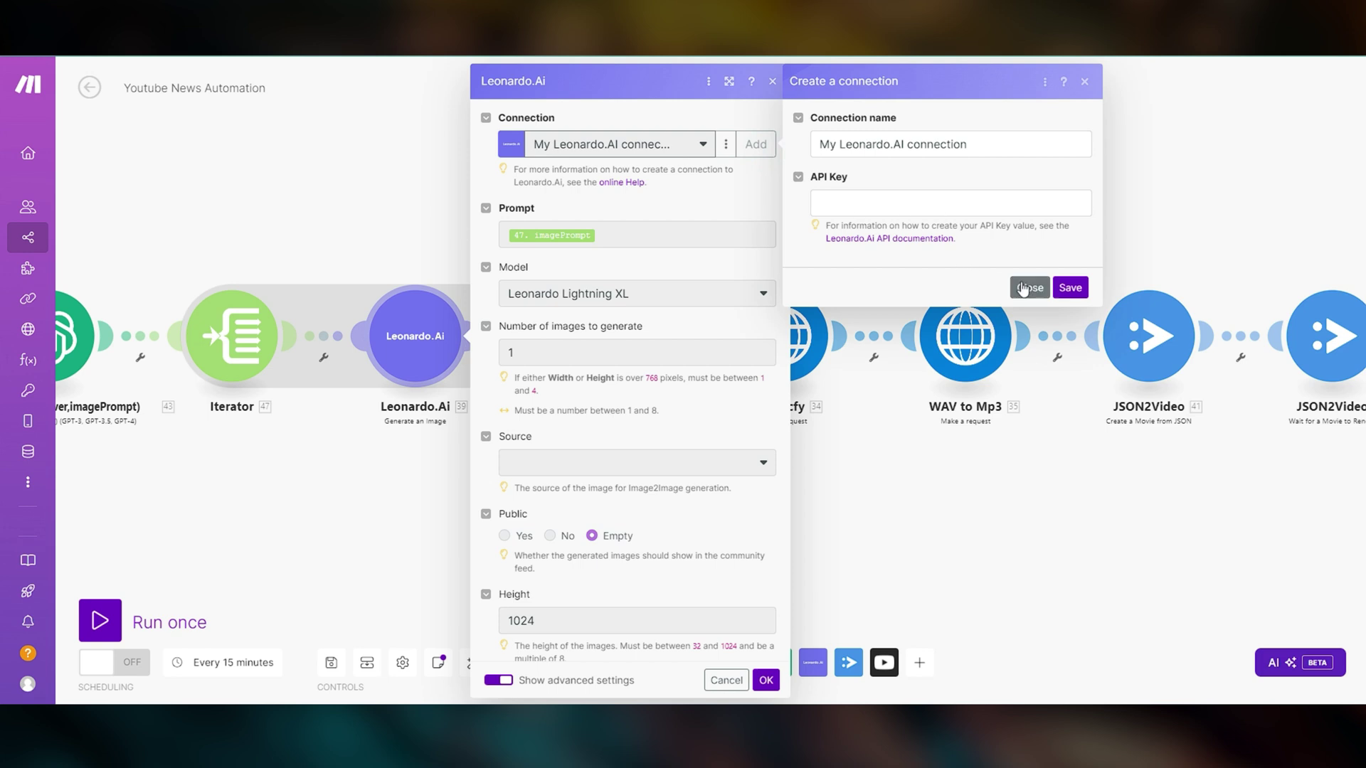
Step: Check the Leonardo module's imagePrompt mapping and a past run's generated image URL
click(1023, 289)
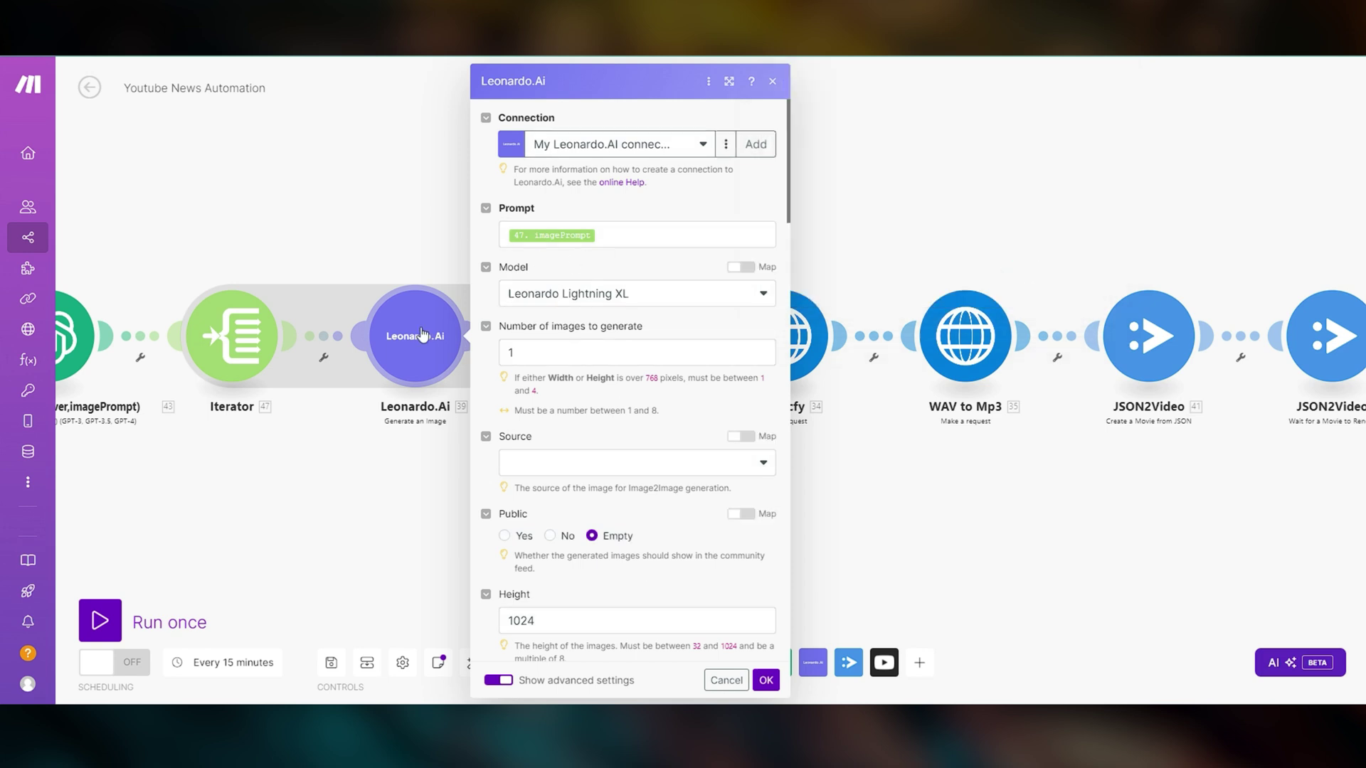
click(630, 236)
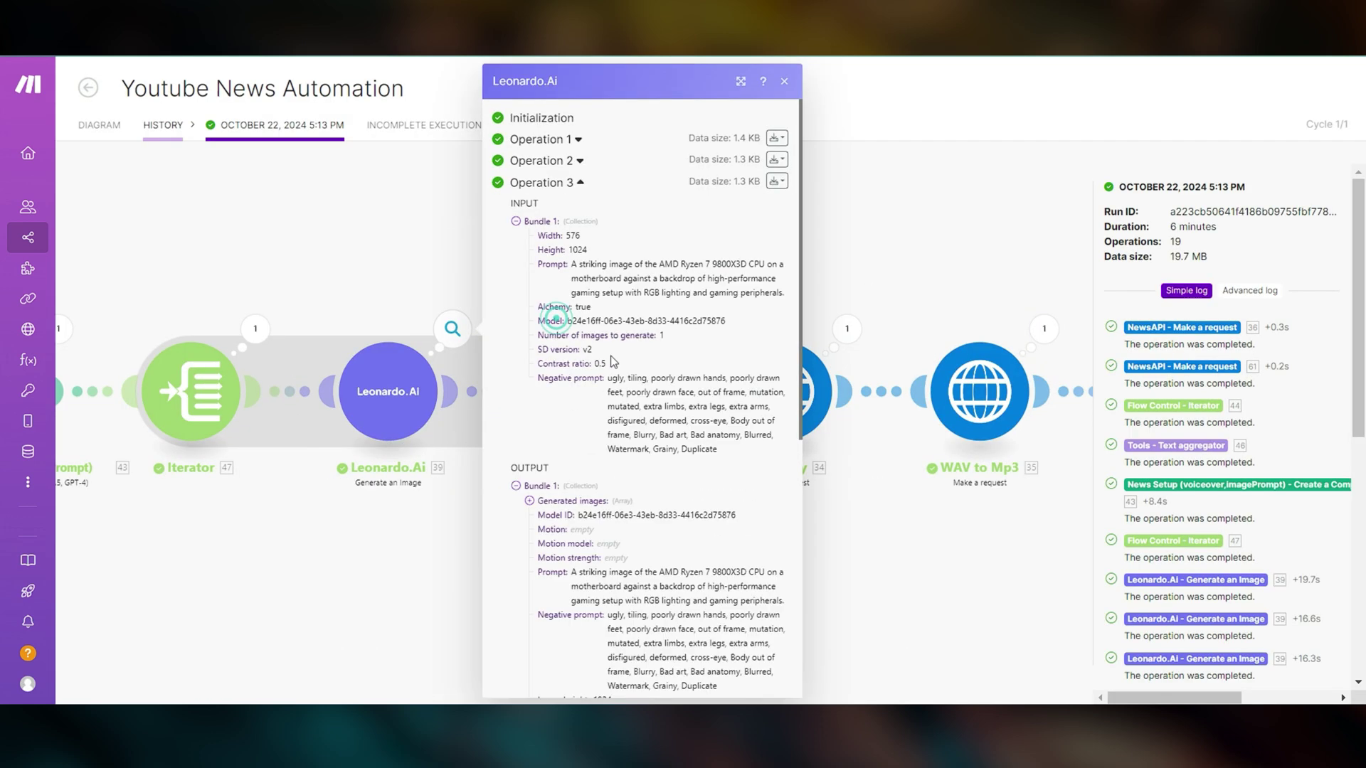
click(534, 409)
click(582, 434)
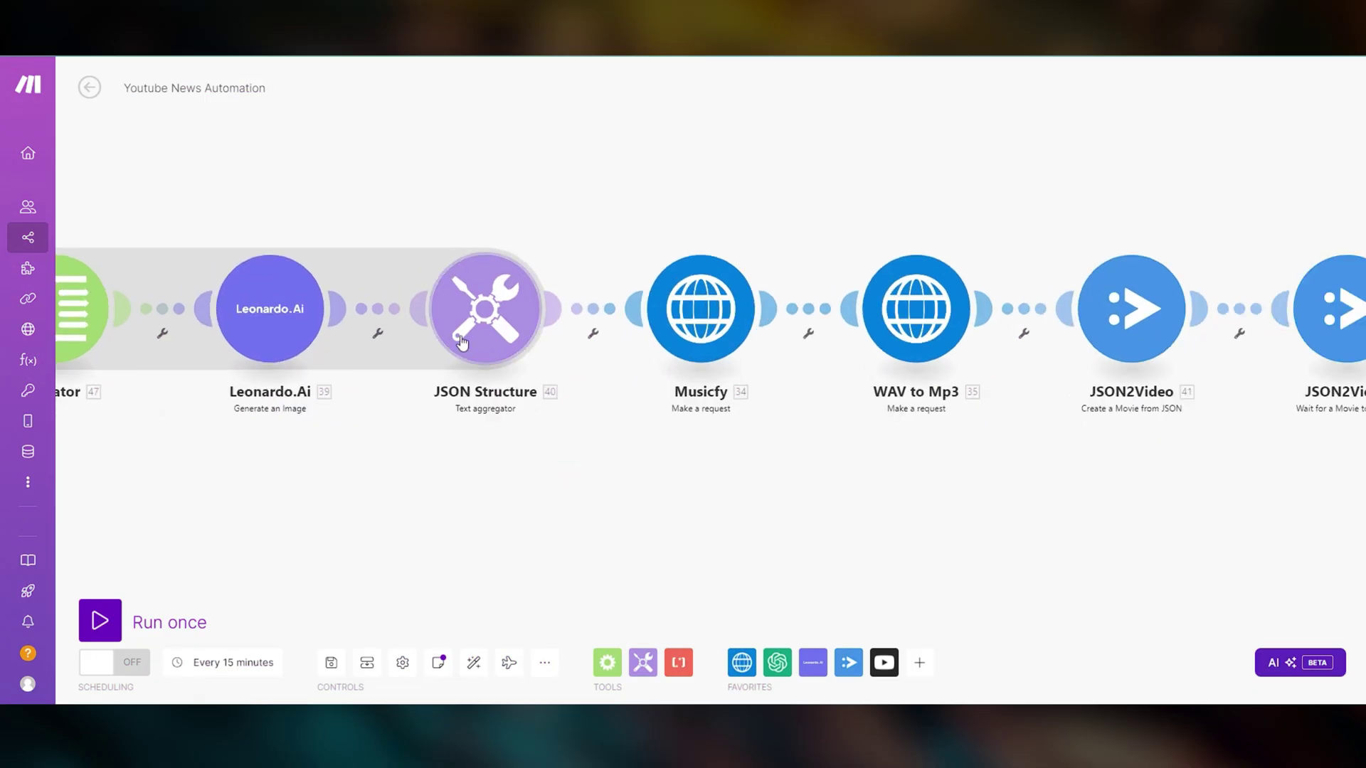
click(485, 310)
scroll(696, 356, down, 3)
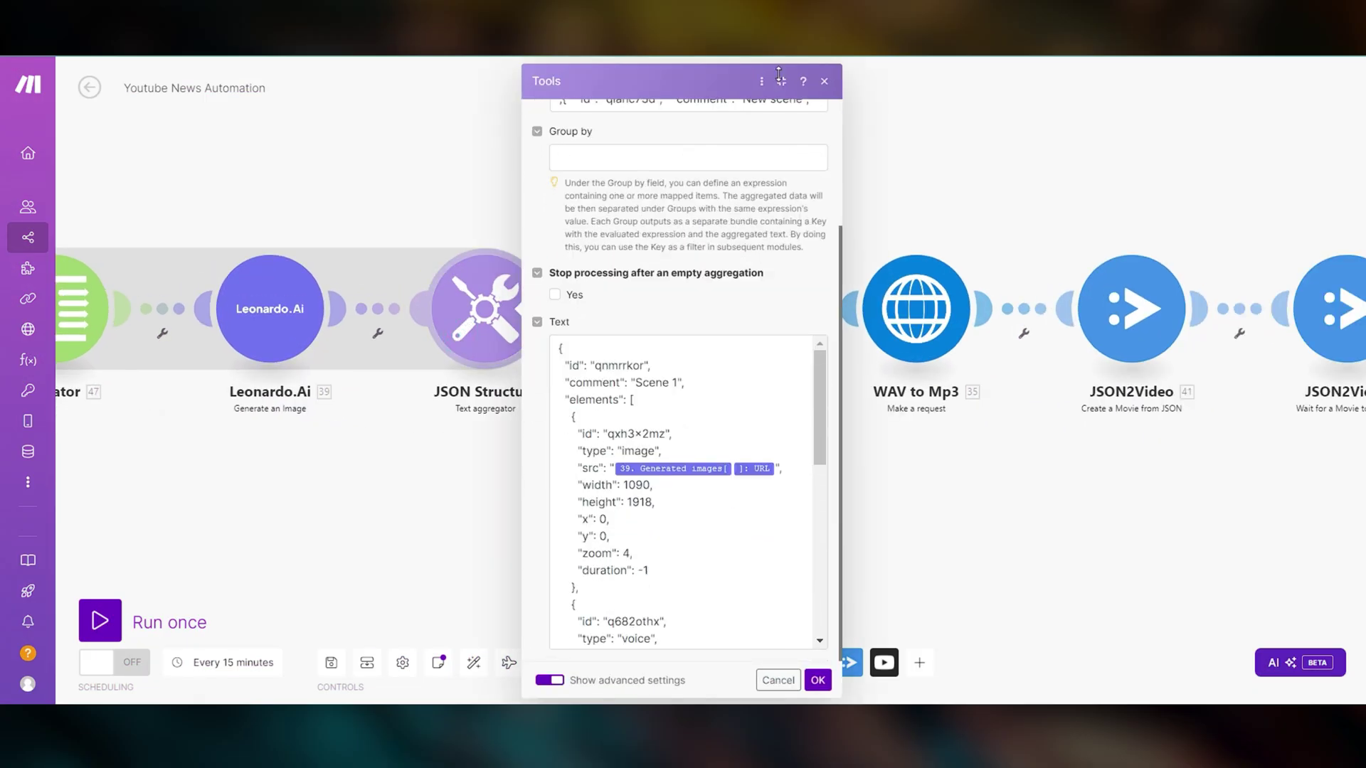
Step: Review the JSON Structure aggregator's scene template and copy its separator JSON for a note
click(780, 79)
scroll(794, 477, up, 2)
scroll(793, 477, down, 2)
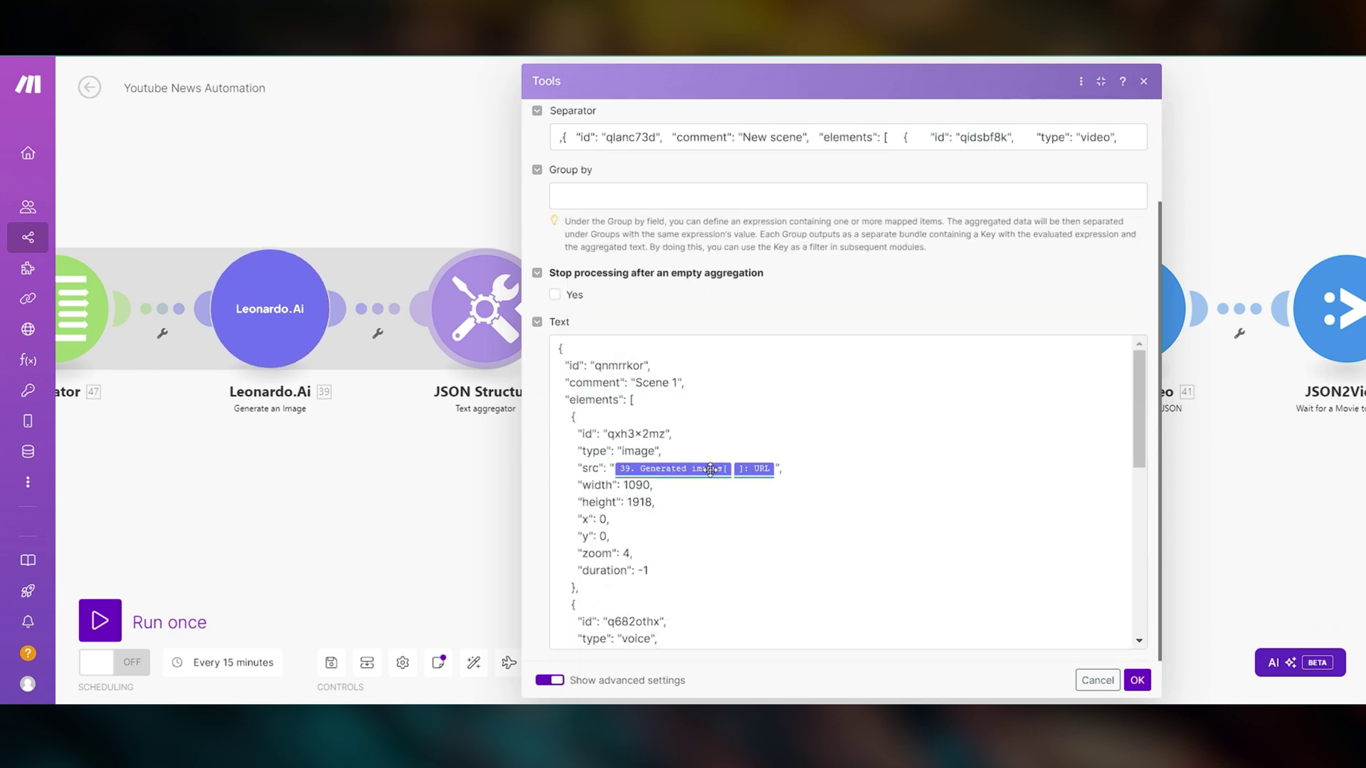
scroll(669, 556, down, 2)
scroll(683, 555, down, 6)
scroll(680, 552, down, 1)
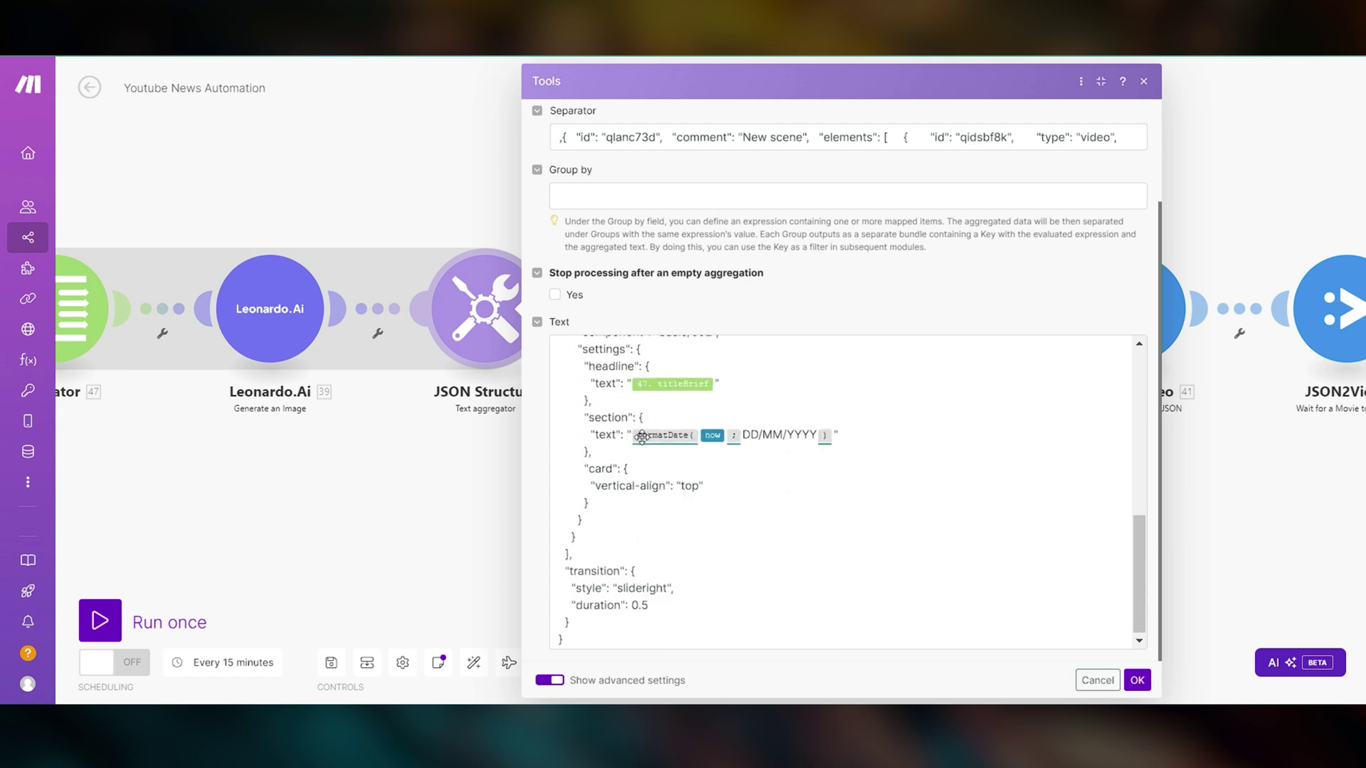
scroll(677, 544, up, 2)
scroll(726, 521, down, 3)
scroll(705, 512, up, 10)
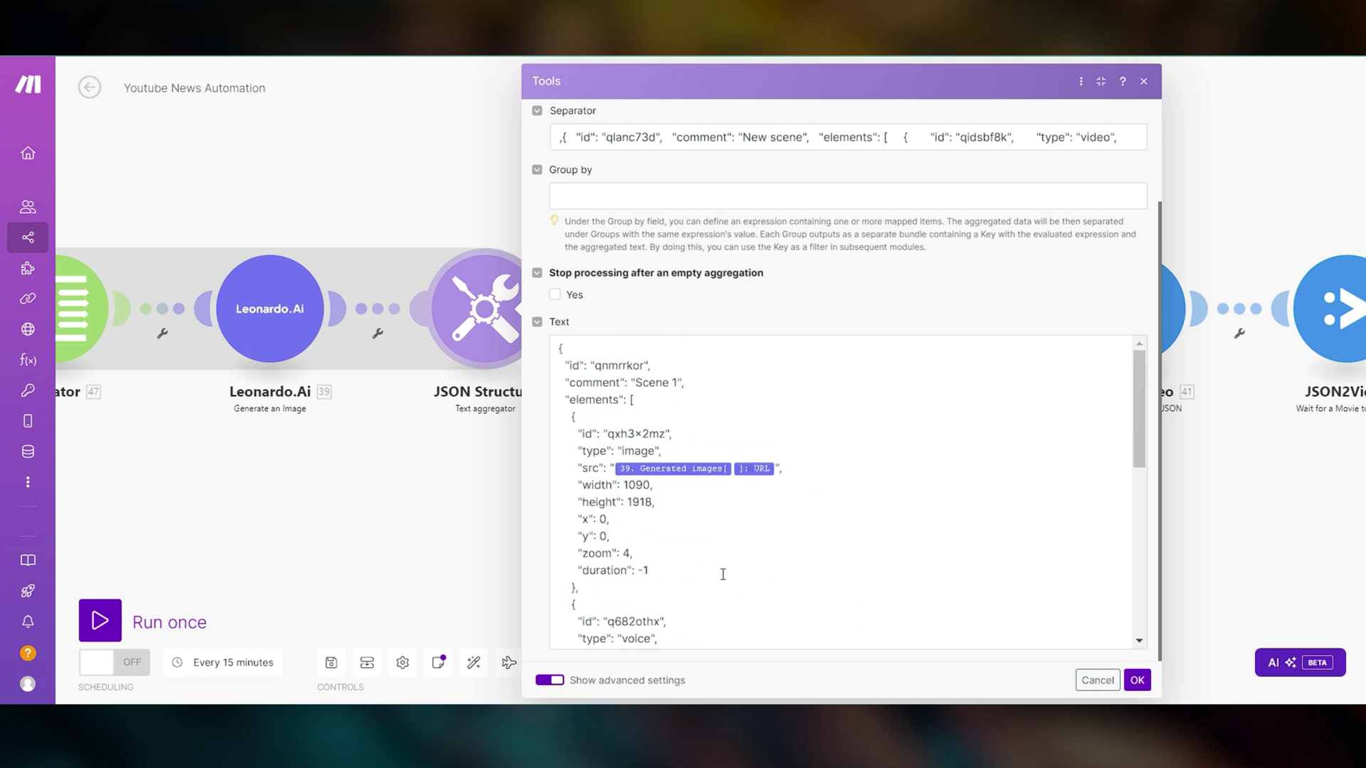
scroll(665, 280, up, 3)
triple_click(648, 266)
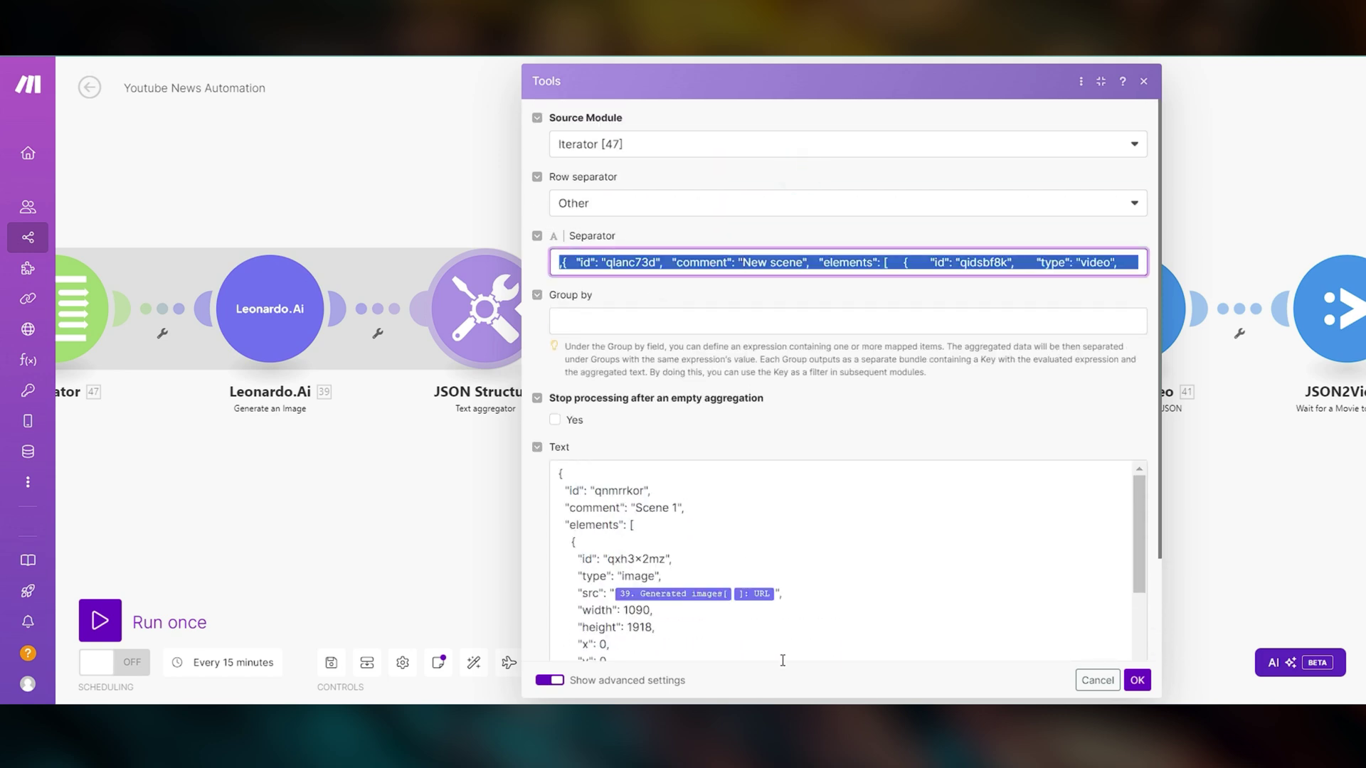
key(alt+Tab)
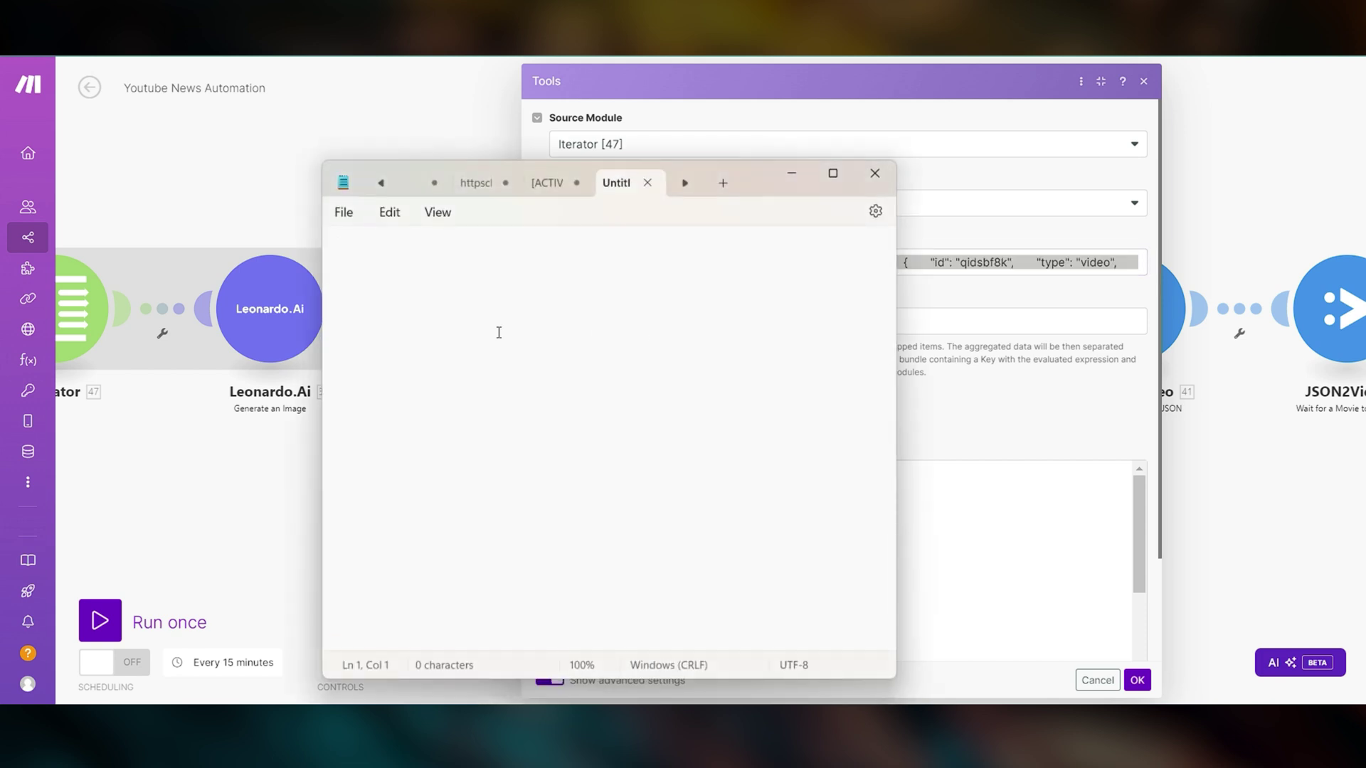
Step: Paste the separator JSON into Notepad, then generate a new Musicfy API token and copy its private key
key(ctrl+v)
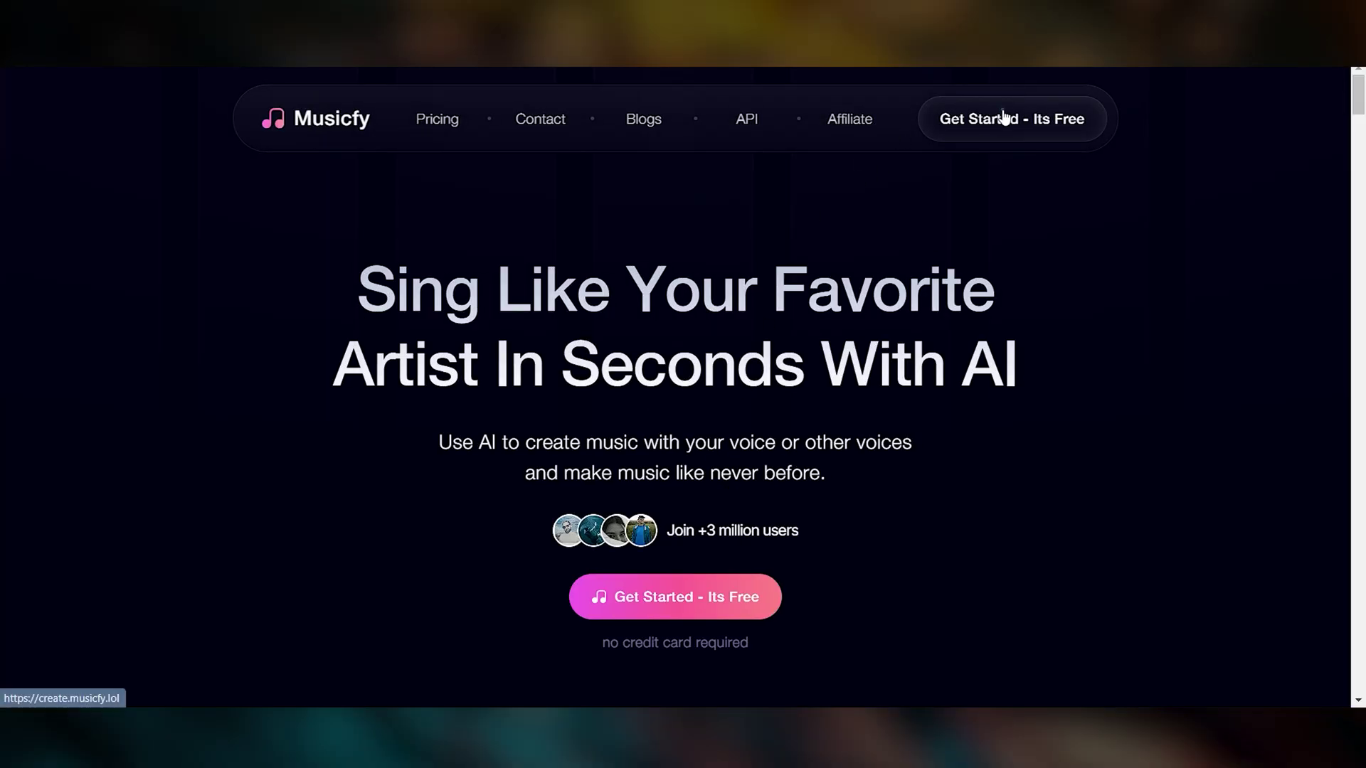
click(1003, 117)
click(74, 517)
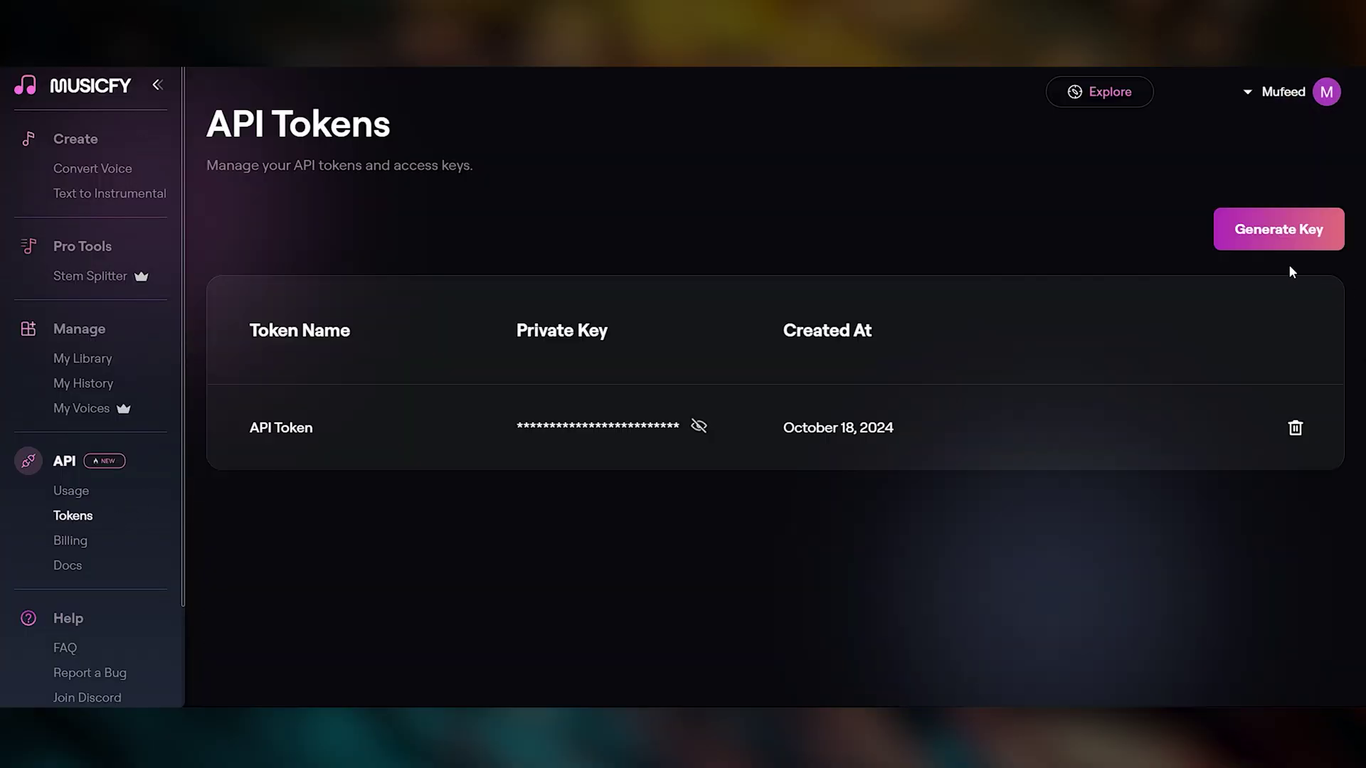
click(1257, 232)
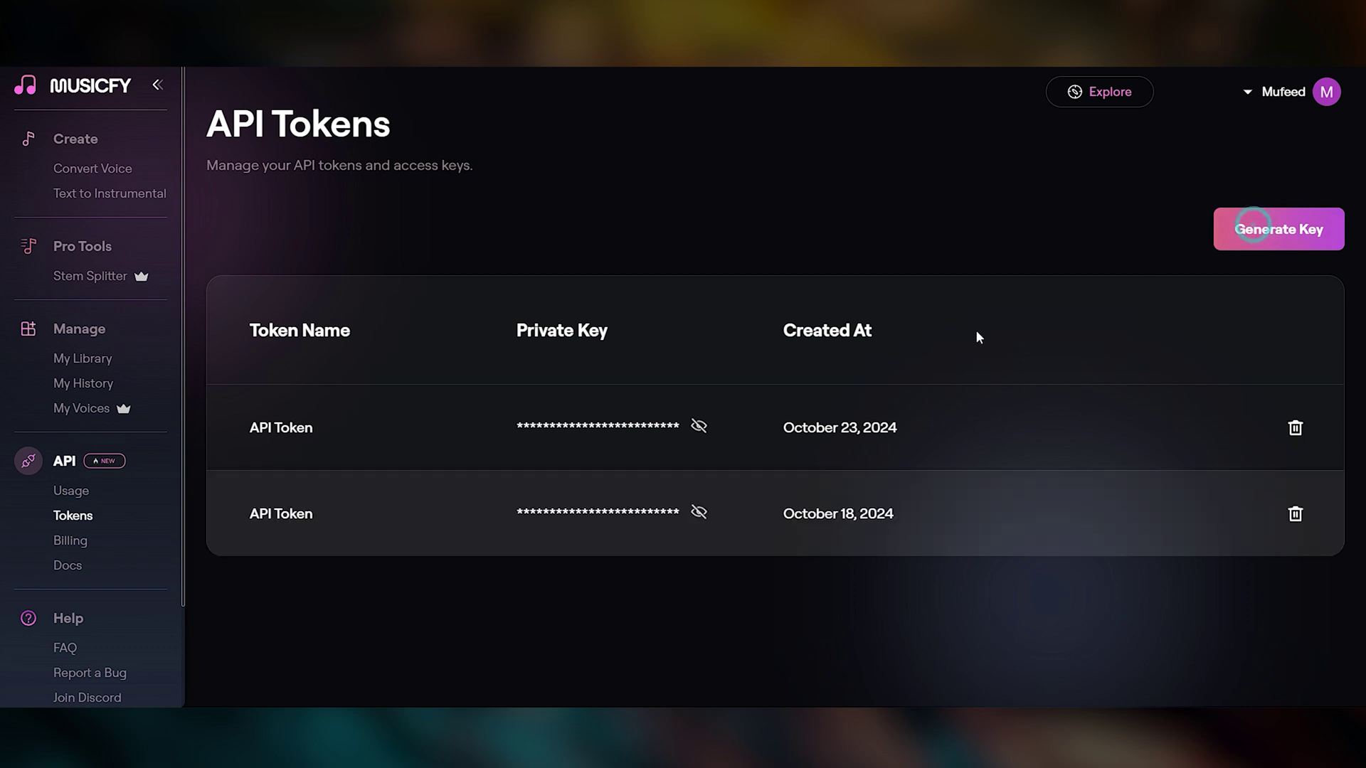
click(646, 517)
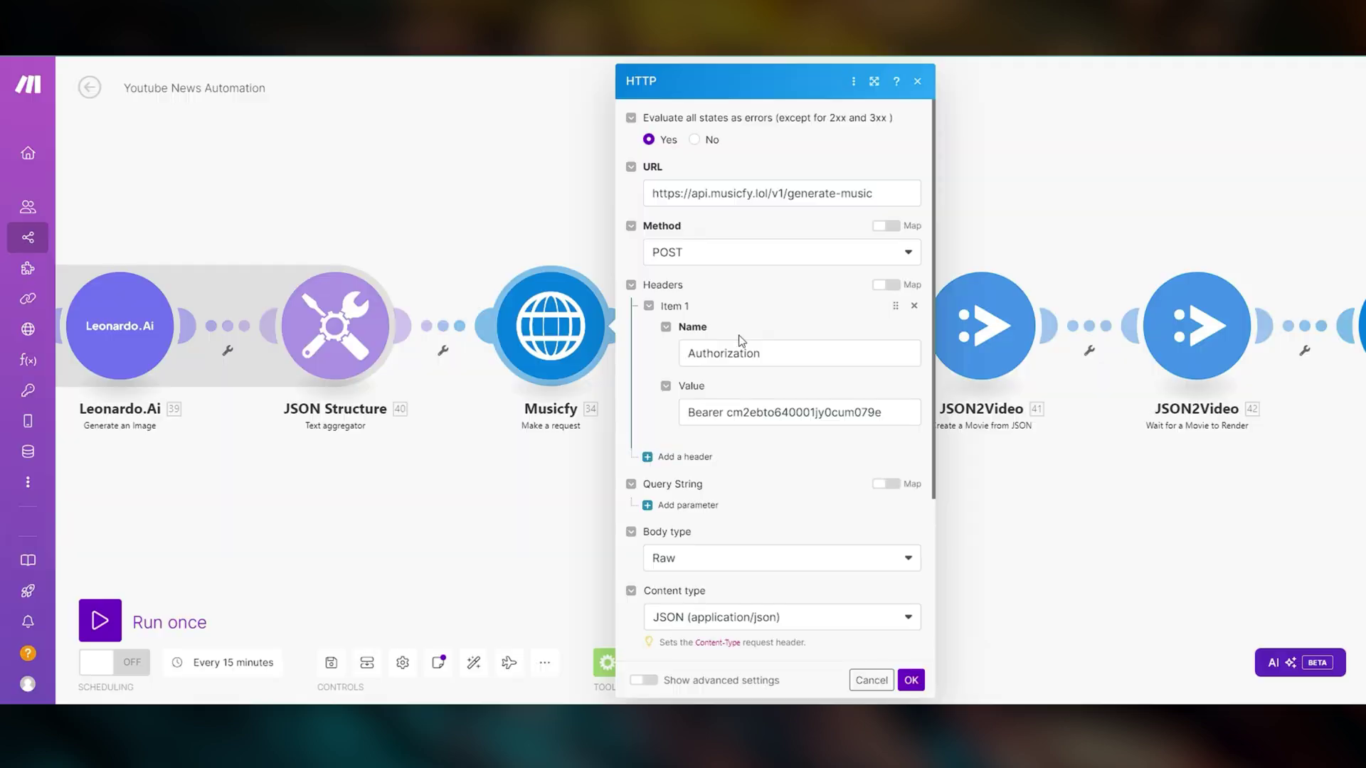
scroll(737, 352, down, 3)
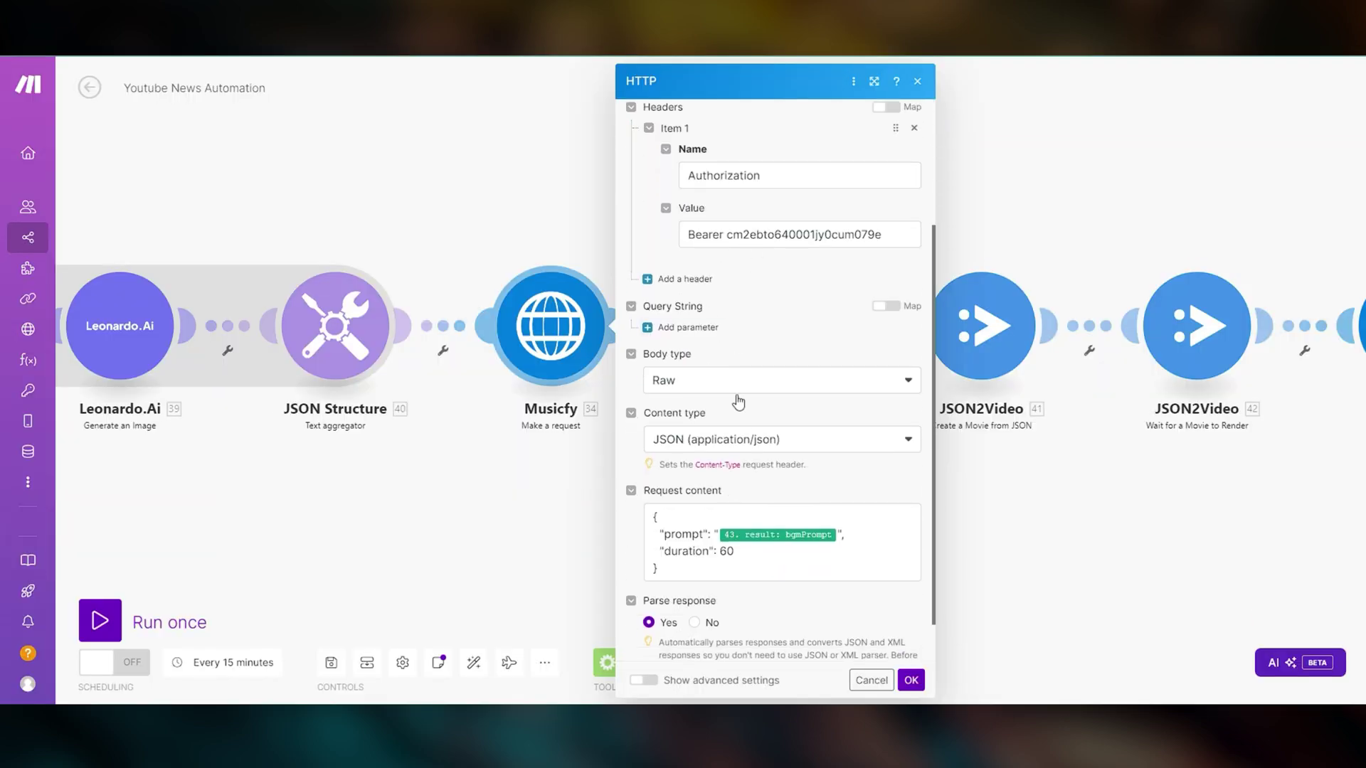
scroll(738, 402, down, 1)
Step: Review the Musicfy bgmPrompt request body and the WAV to Mp3 module, then reach ApyHub's API Keys page
click(838, 481)
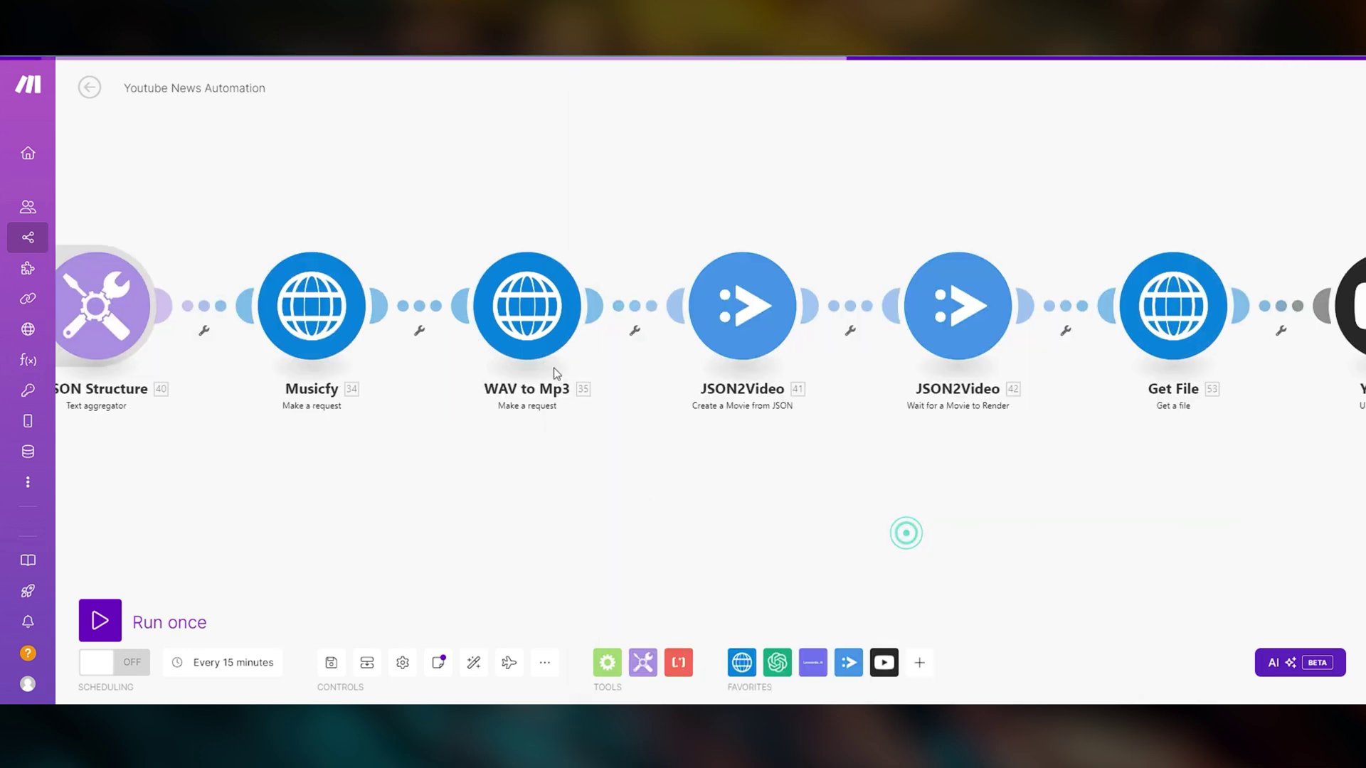
click(532, 347)
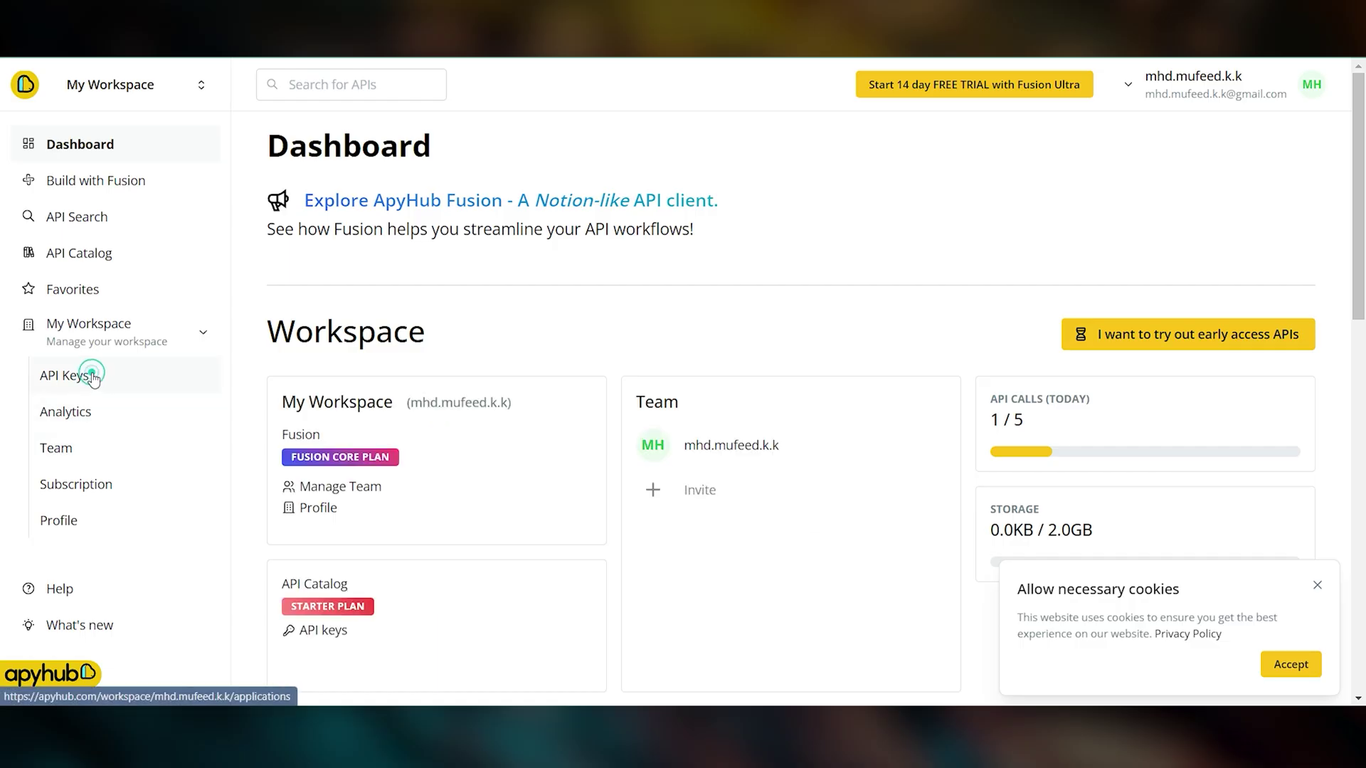
click(92, 377)
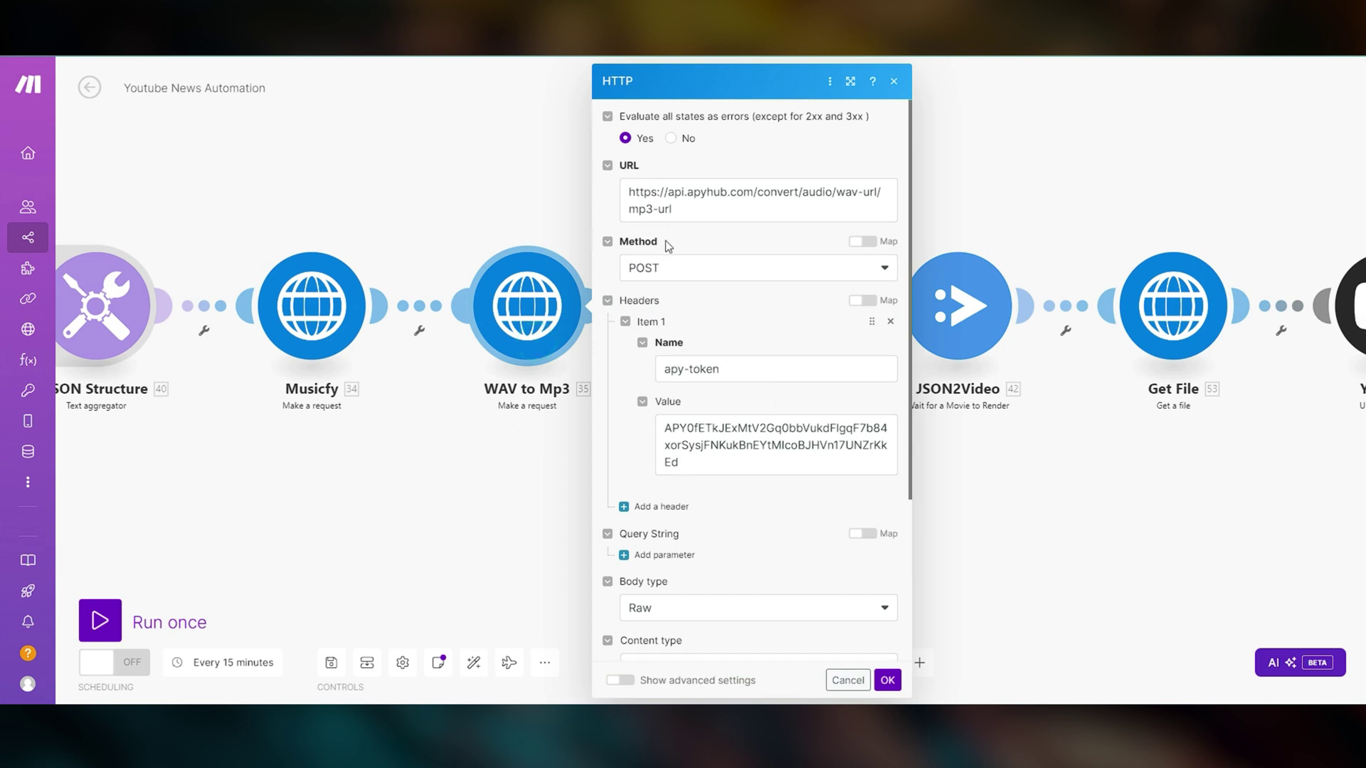
scroll(665, 247, down, 2)
scroll(665, 246, down, 2)
scroll(693, 377, down, 1)
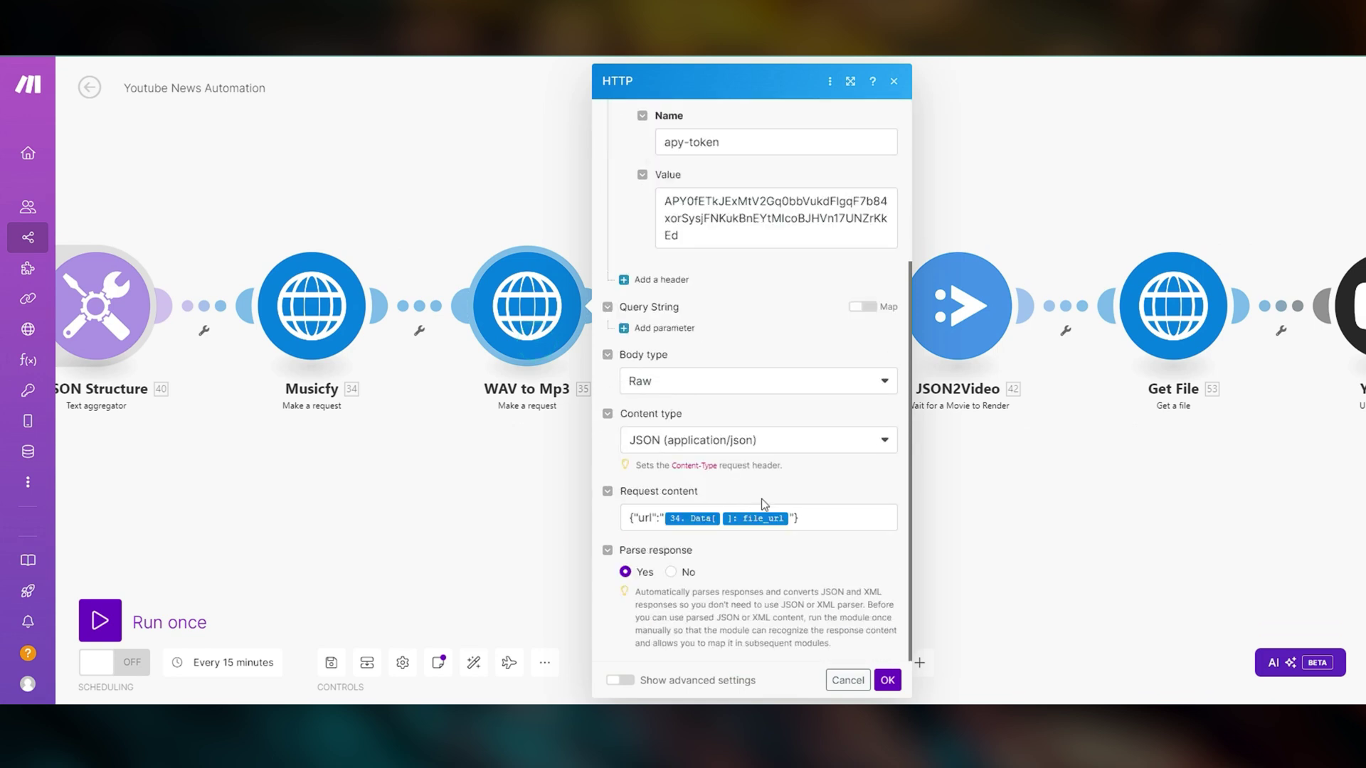
Step: Check the WAV to Mp3 request body maps Musicfy's file_url and close the module
click(794, 518)
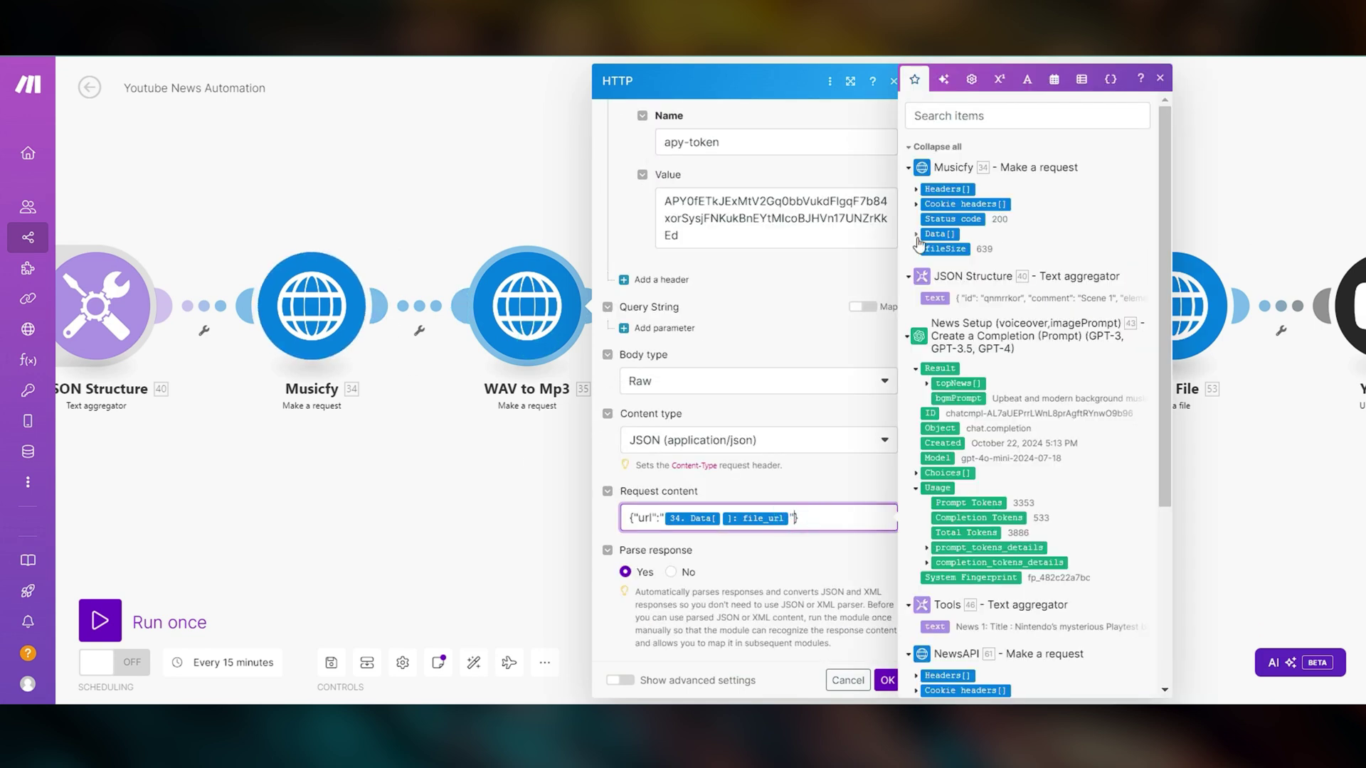
click(588, 453)
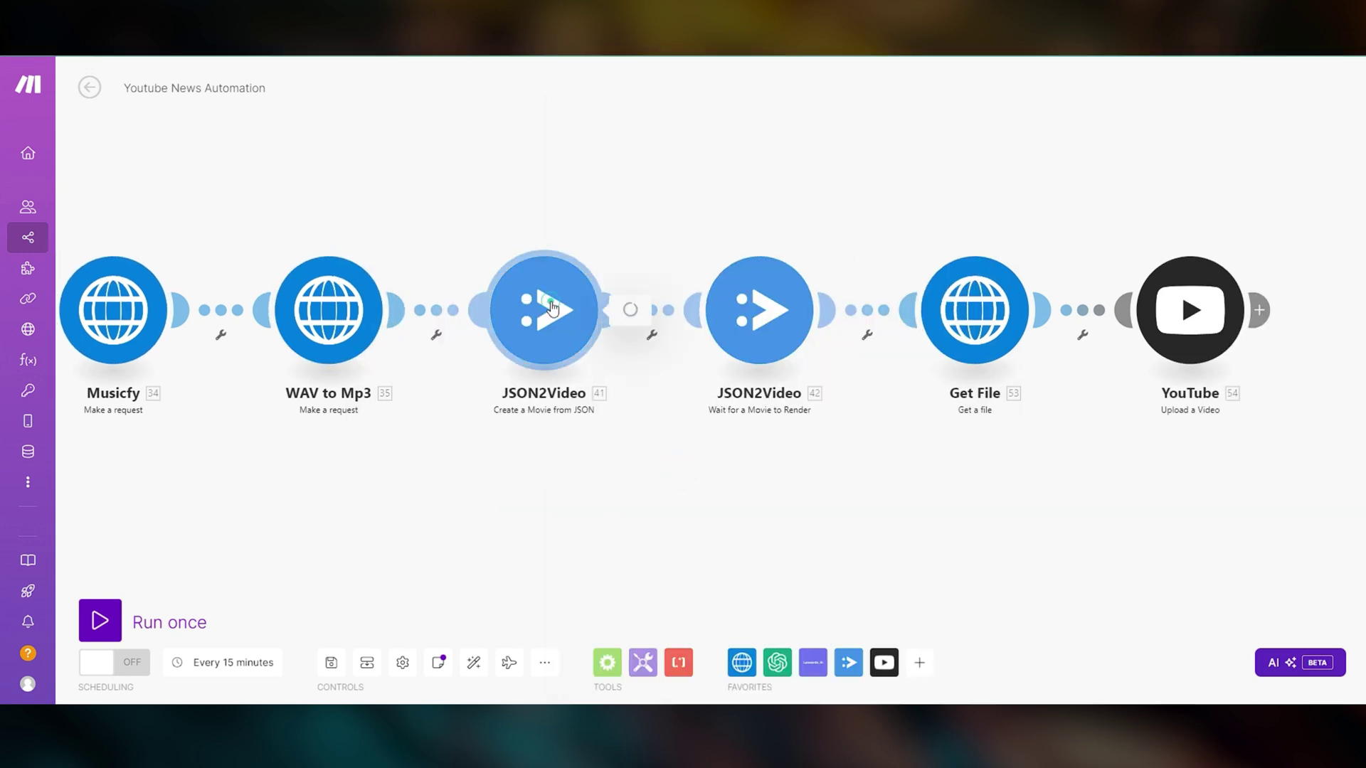
Step: Review the Create a Movie from JSON module and visit JSON2Video's free API key page
click(868, 82)
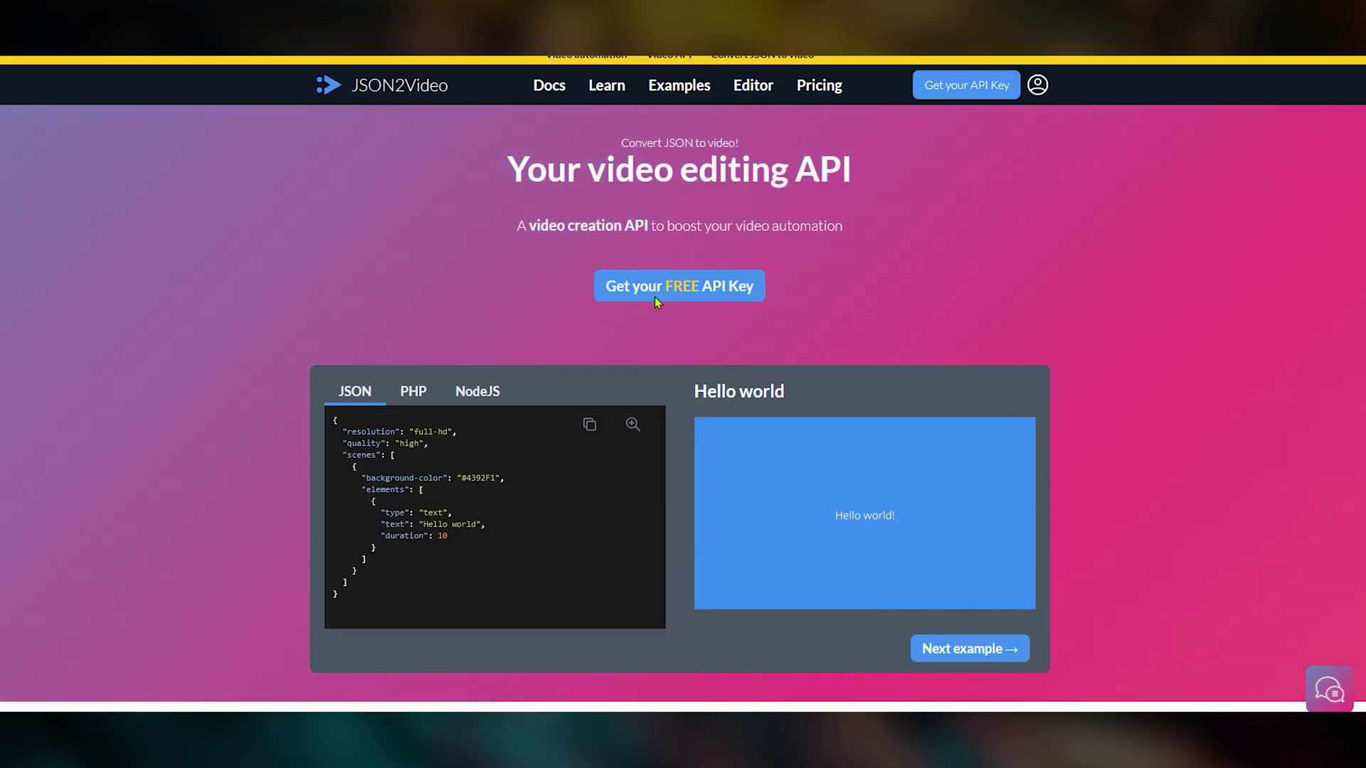
click(656, 299)
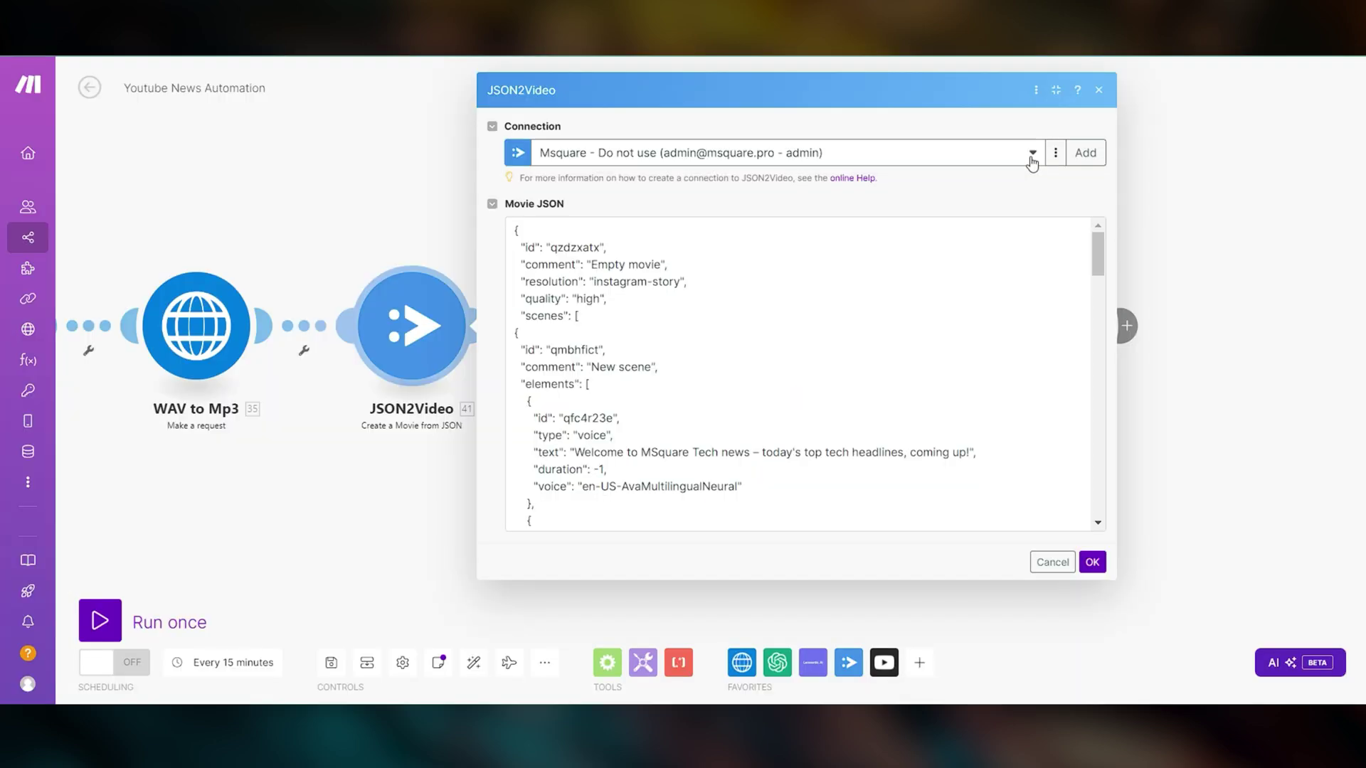
Step: Review the JSON2Video connection option without adding a new one
click(1082, 157)
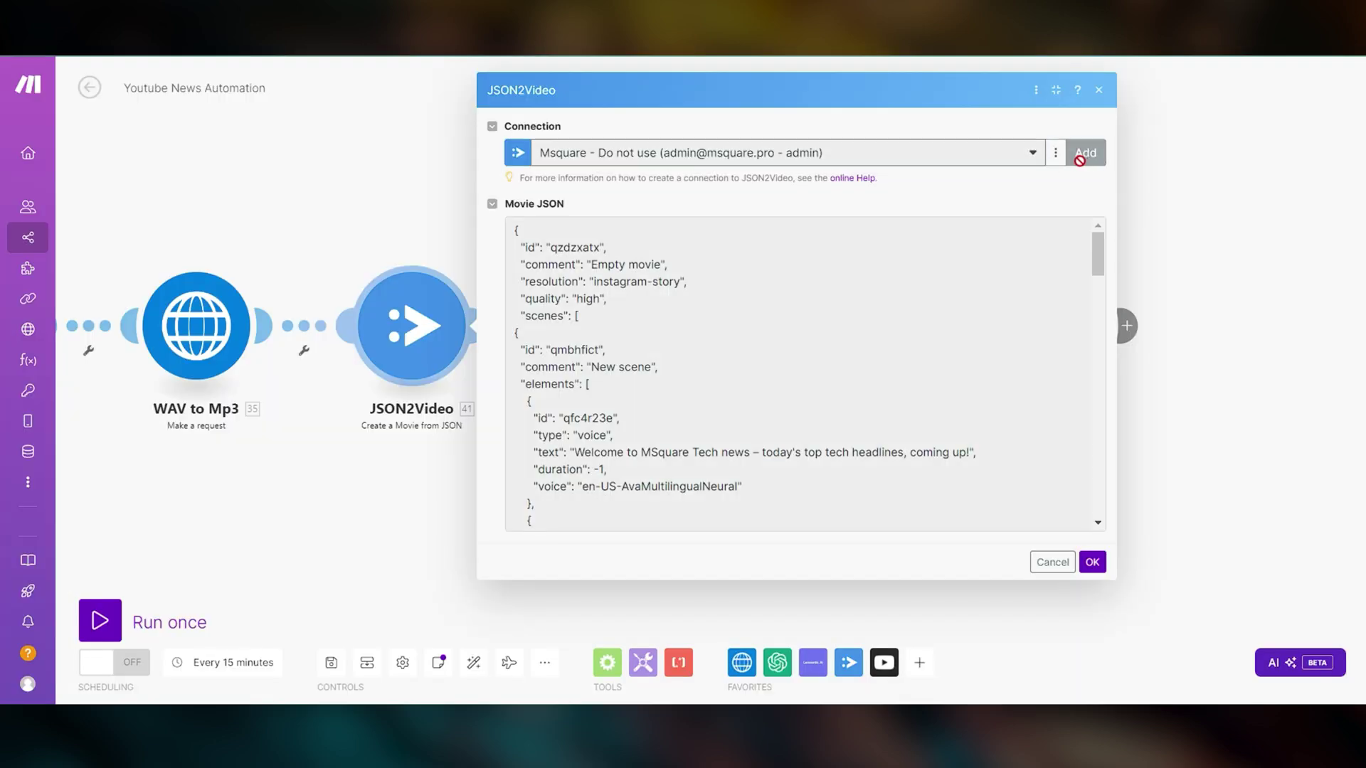
click(984, 259)
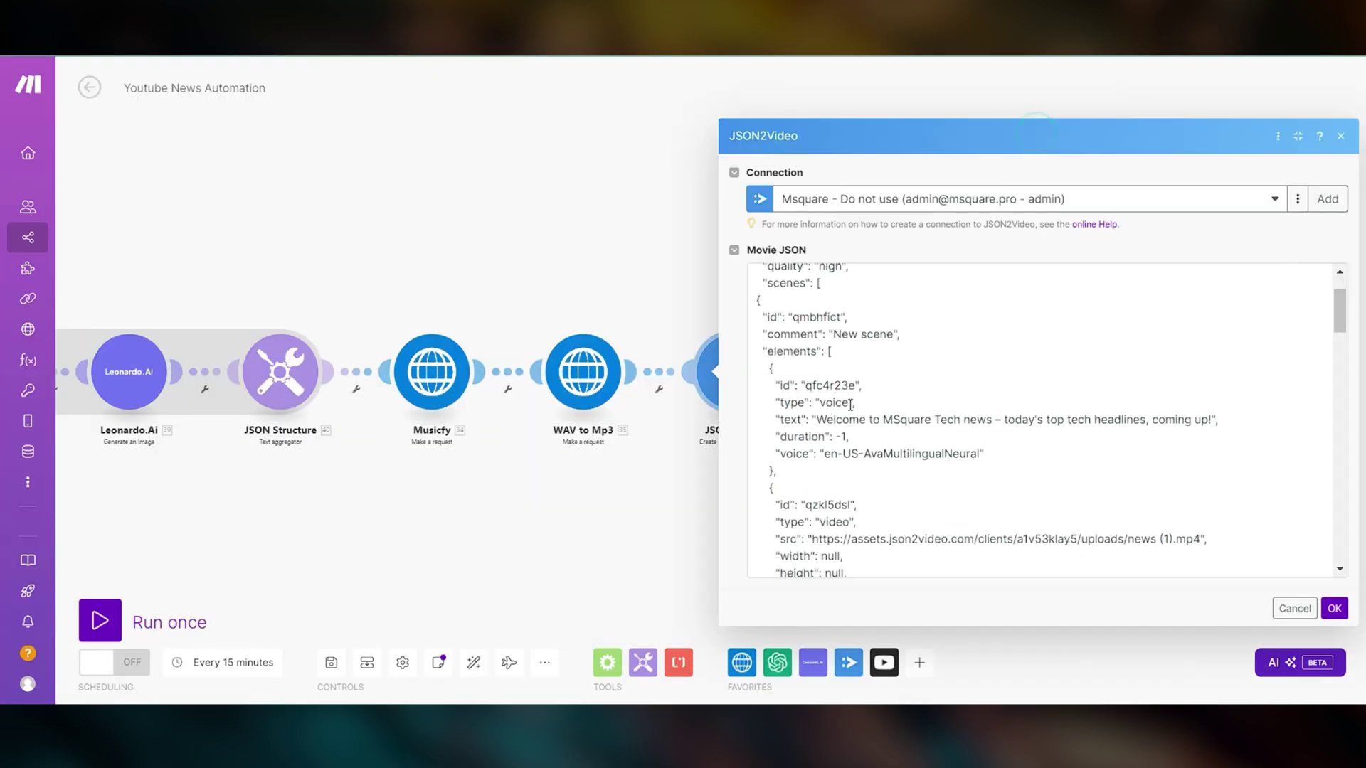
scroll(908, 340, down, 2)
Step: Replace the movie JSON's scene blocks with the 40. text JSON Structure mapping and save the module
drag(769, 274, 899, 356)
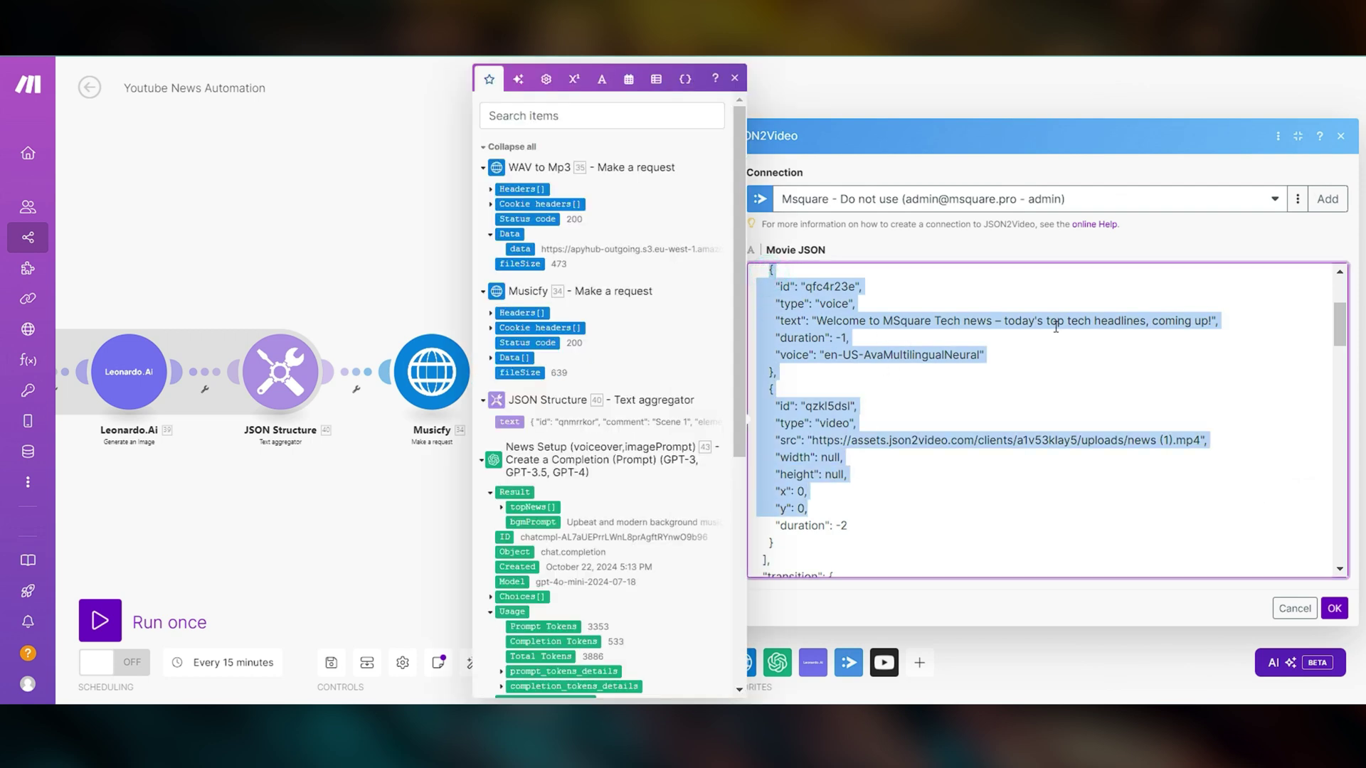
click(953, 491)
scroll(954, 491, down, 2)
scroll(940, 481, down, 2)
scroll(929, 477, down, 2)
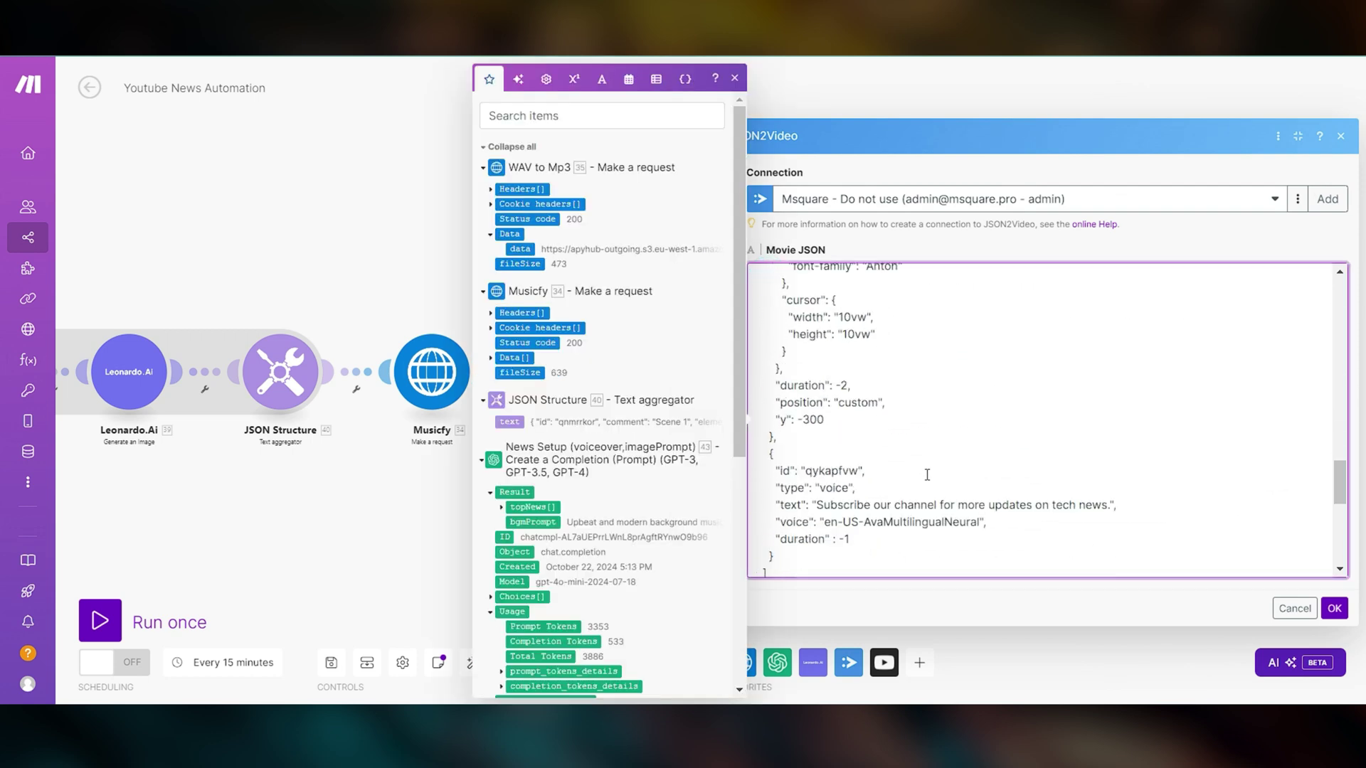
scroll(924, 474, down, 2)
drag(851, 481, 732, 317)
click(510, 421)
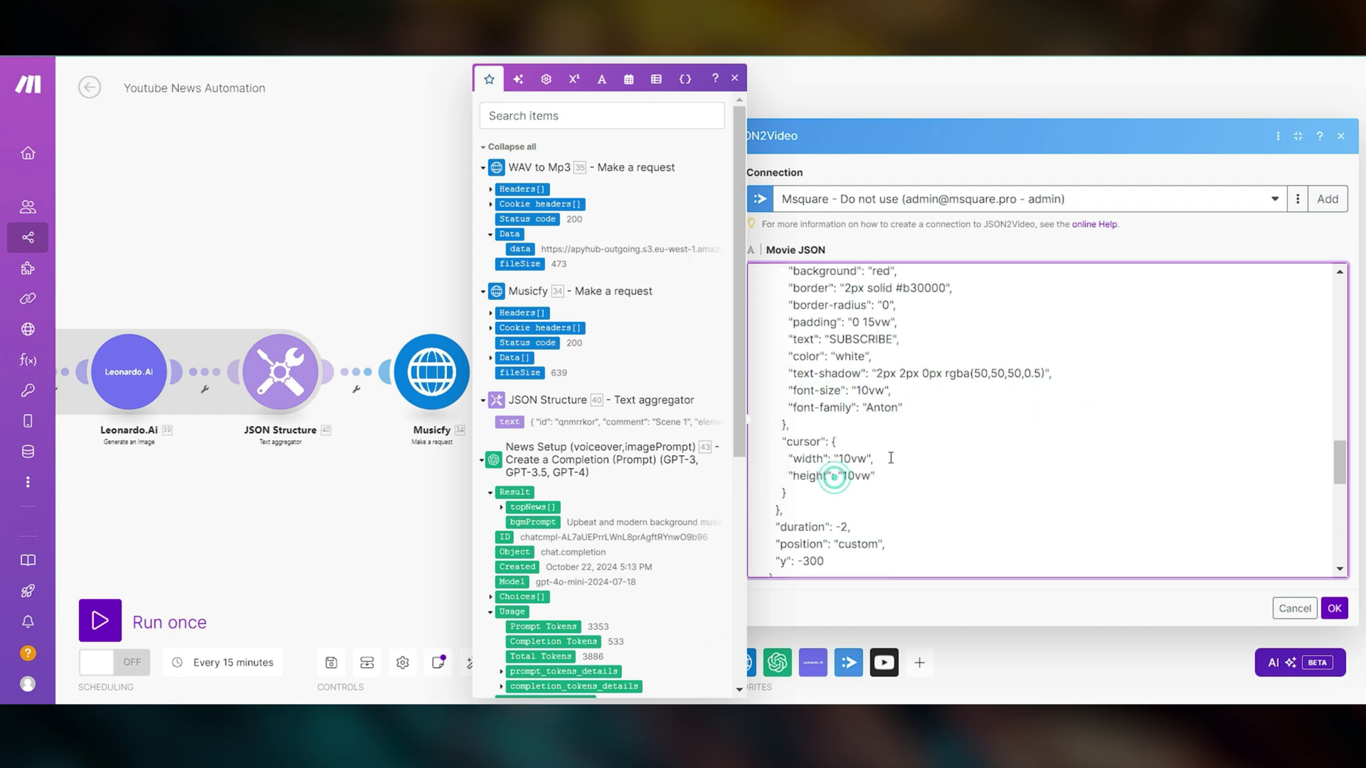
scroll(855, 448, up, 2)
click(831, 449)
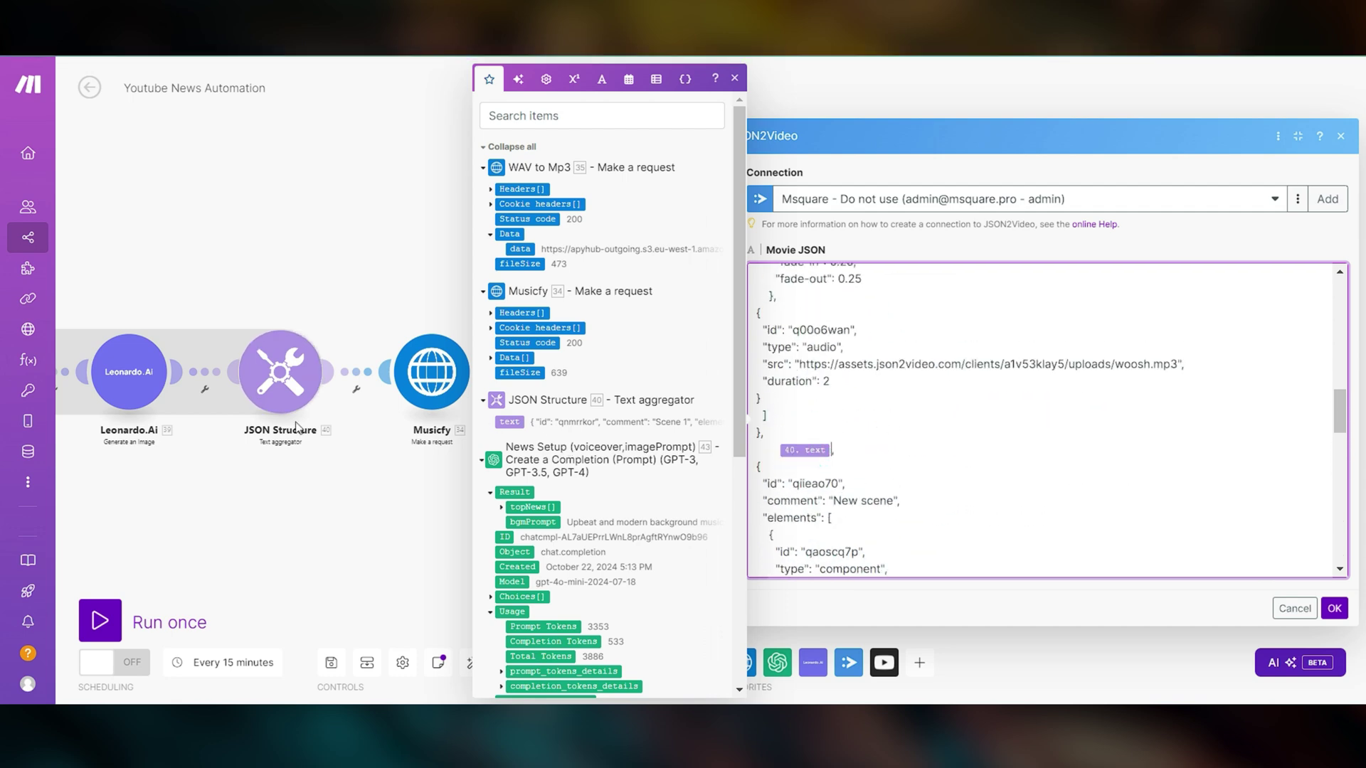
scroll(871, 383, down, 2)
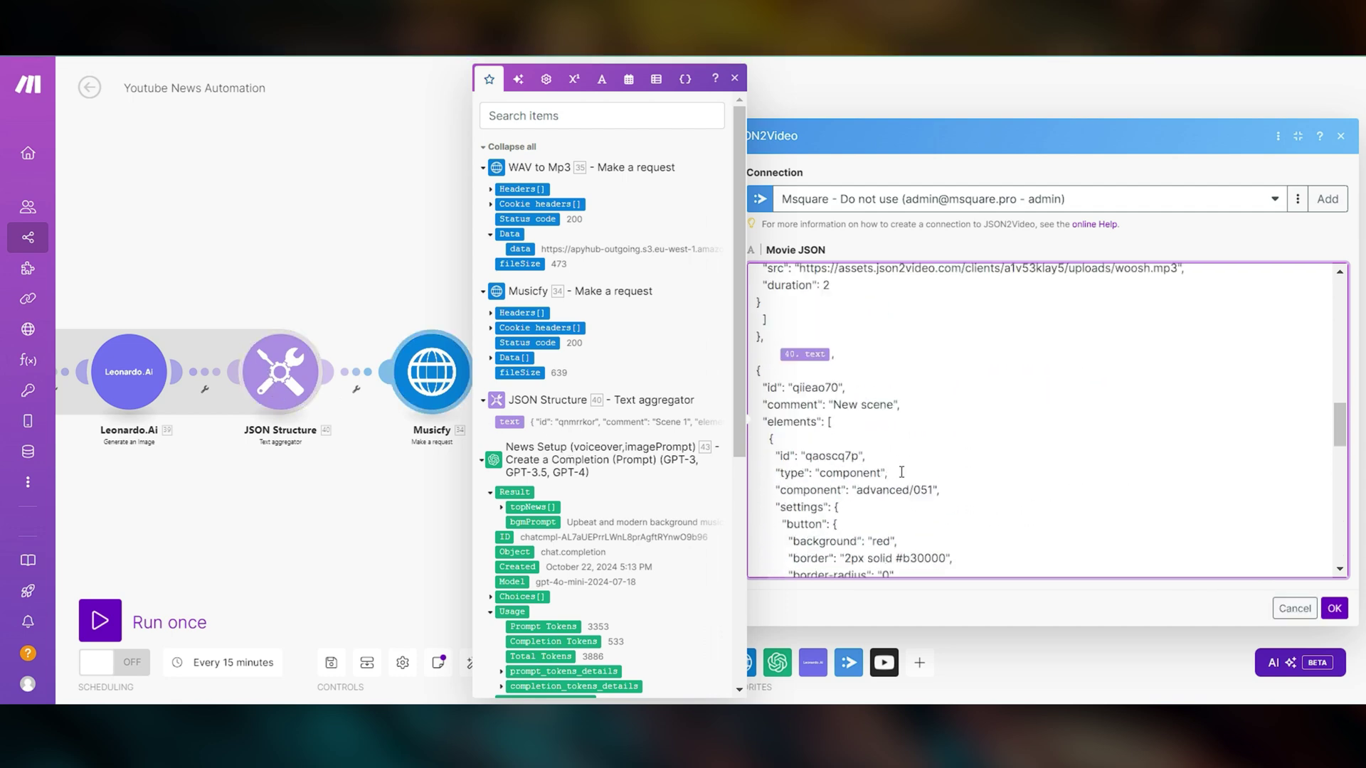
scroll(870, 384, down, 3)
scroll(870, 384, down, 2)
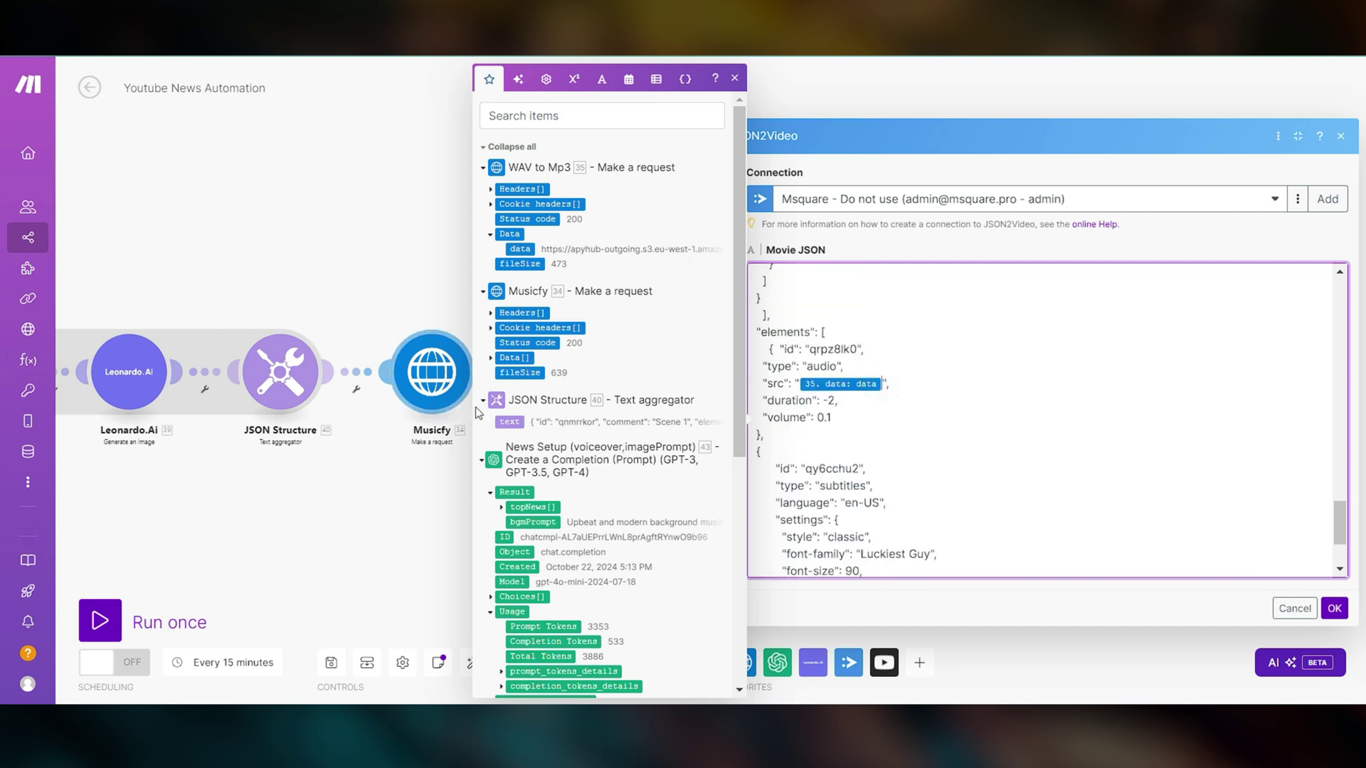
scroll(954, 502, down, 3)
scroll(954, 502, down, 2)
drag(773, 498, 757, 326)
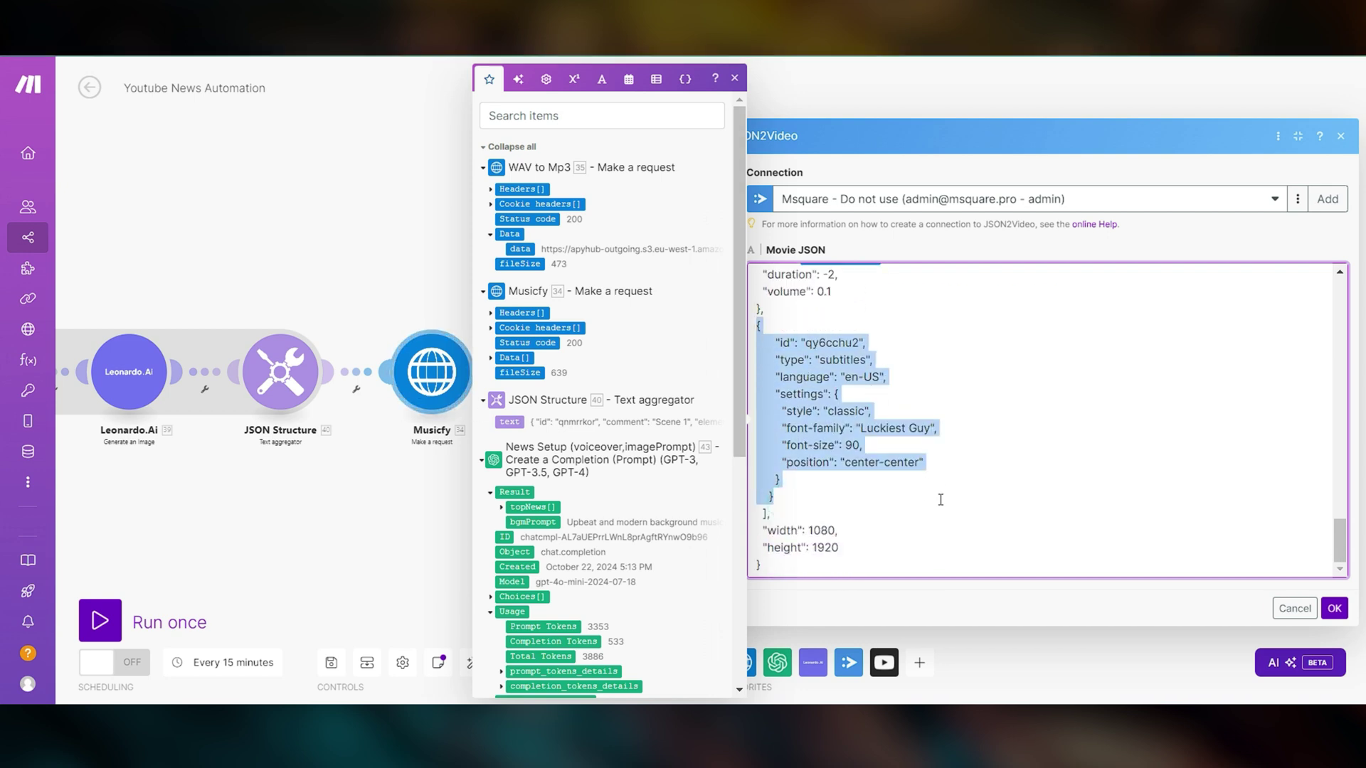
click(1294, 609)
drag(1007, 524, 645, 513)
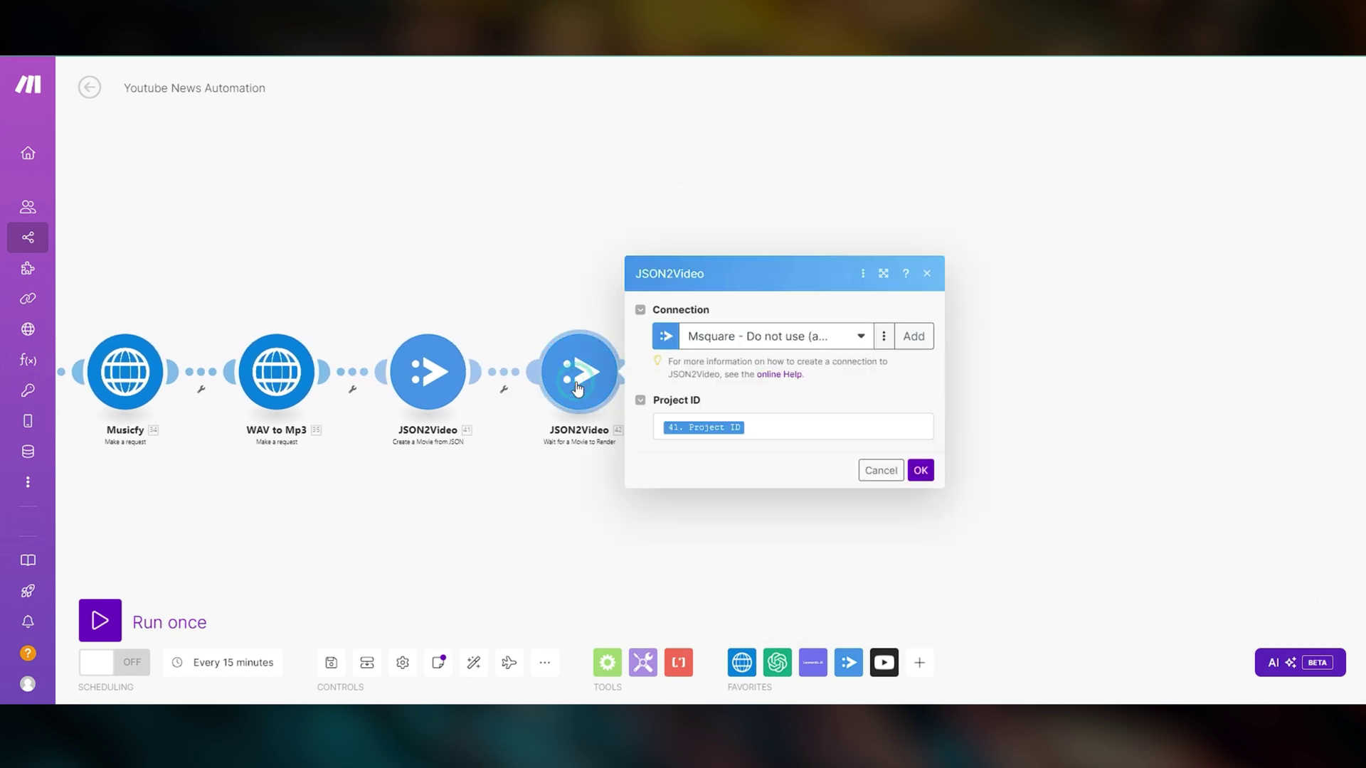
Step: Keep 41. Project ID mapped in Wait for a Movie to Render, then bring Get File and YouTube into view
click(750, 425)
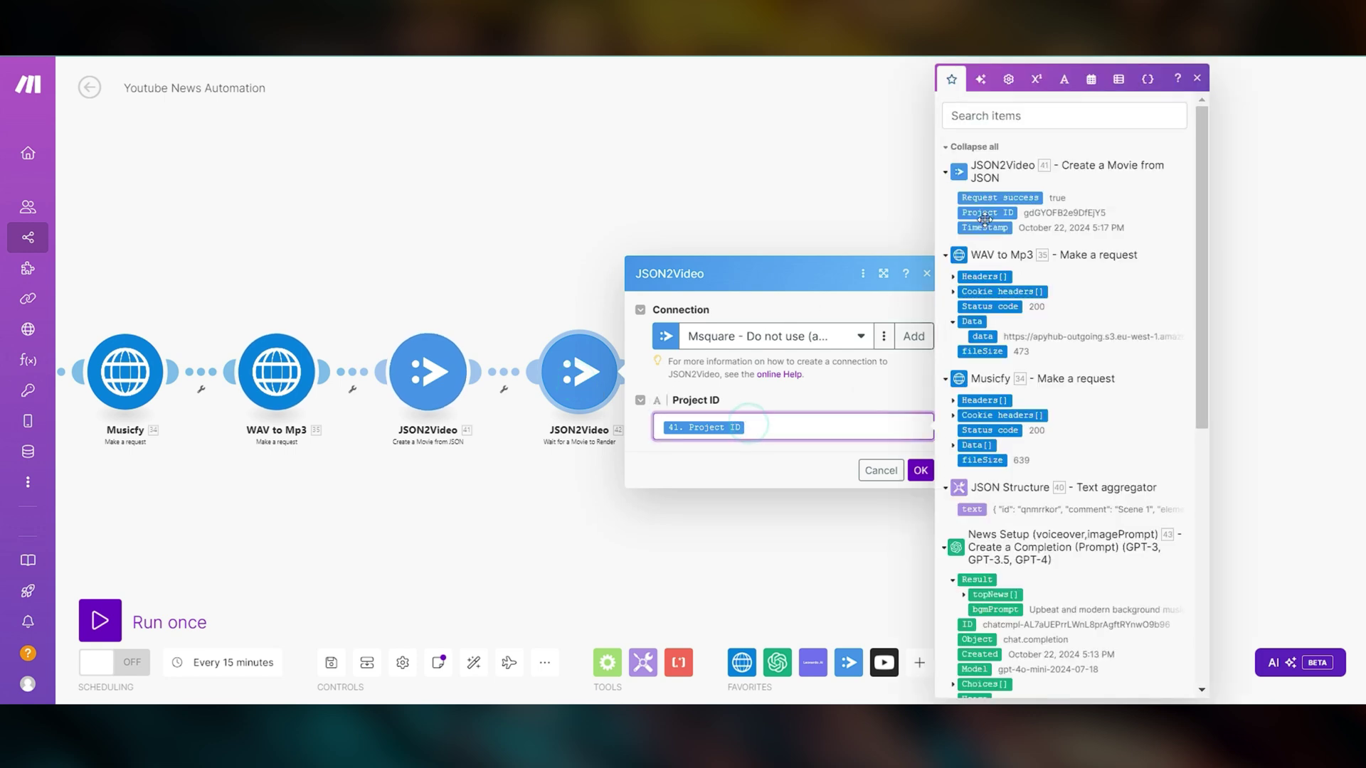
drag(735, 495, 655, 494)
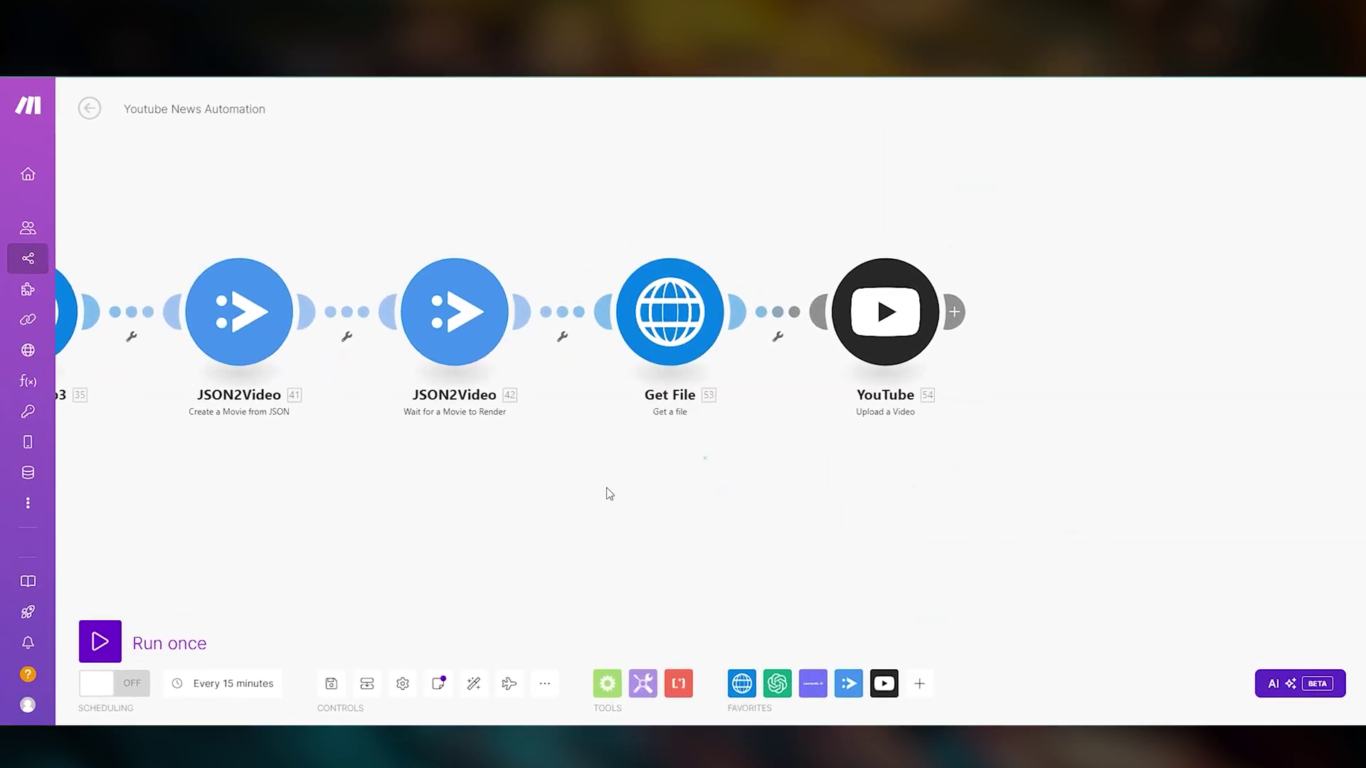
drag(606, 491, 532, 344)
Step: Map 42. Movie URL of the generated video into Get File's URL field and confirm
click(532, 345)
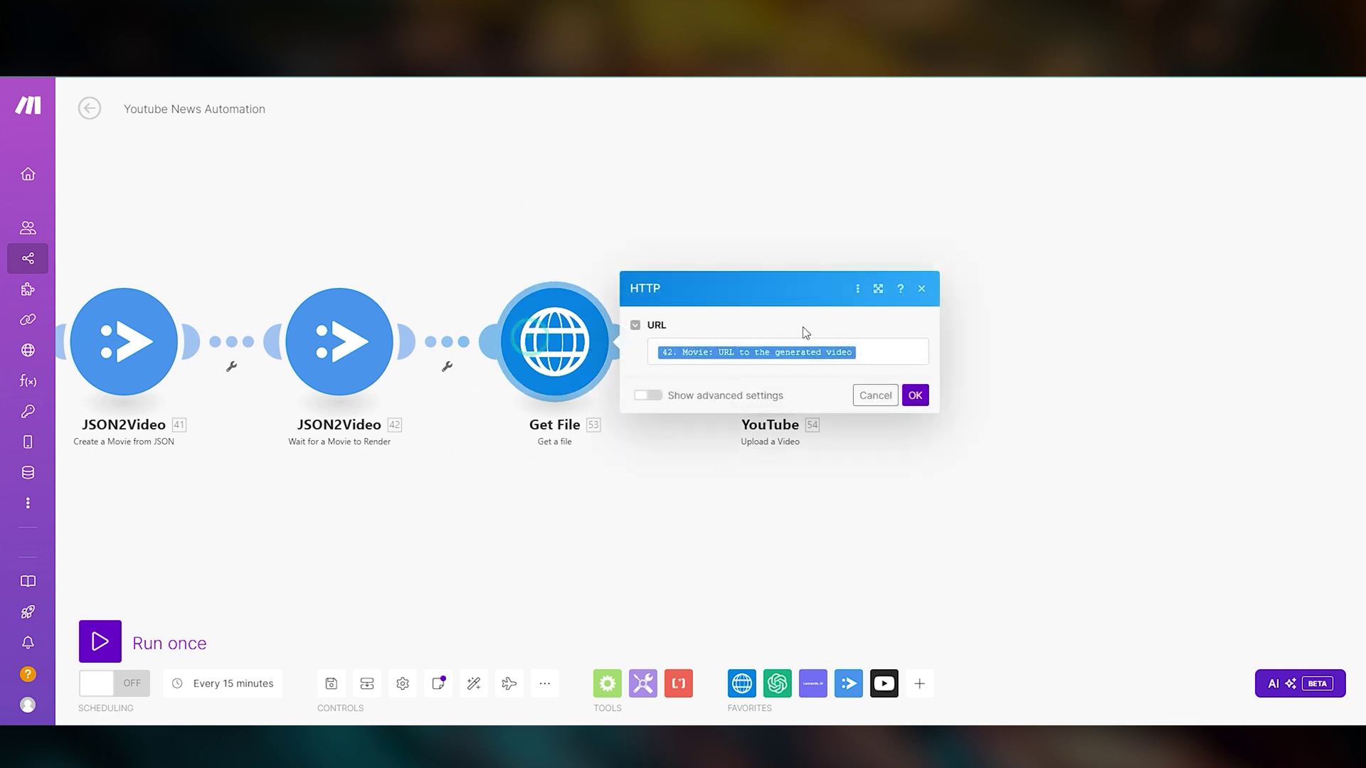
click(875, 349)
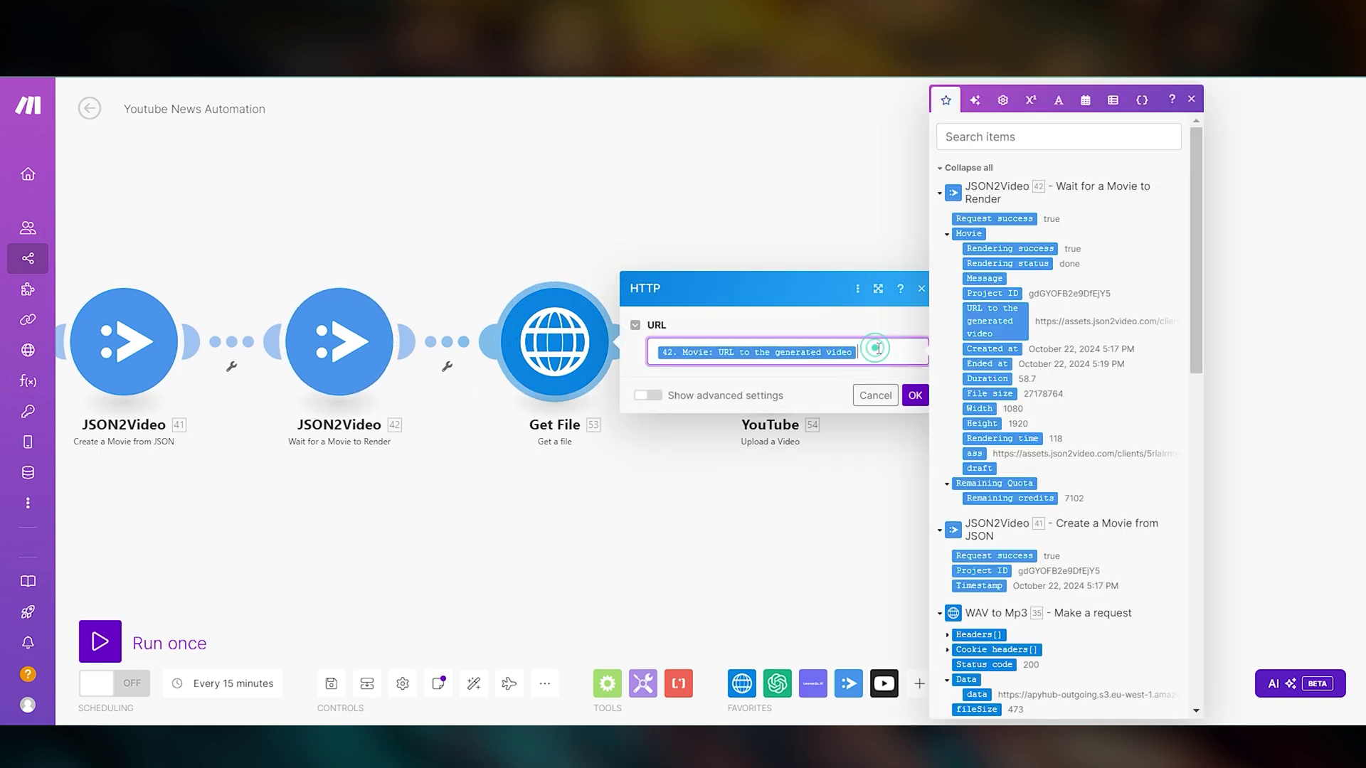
click(782, 467)
drag(862, 448, 723, 441)
click(624, 368)
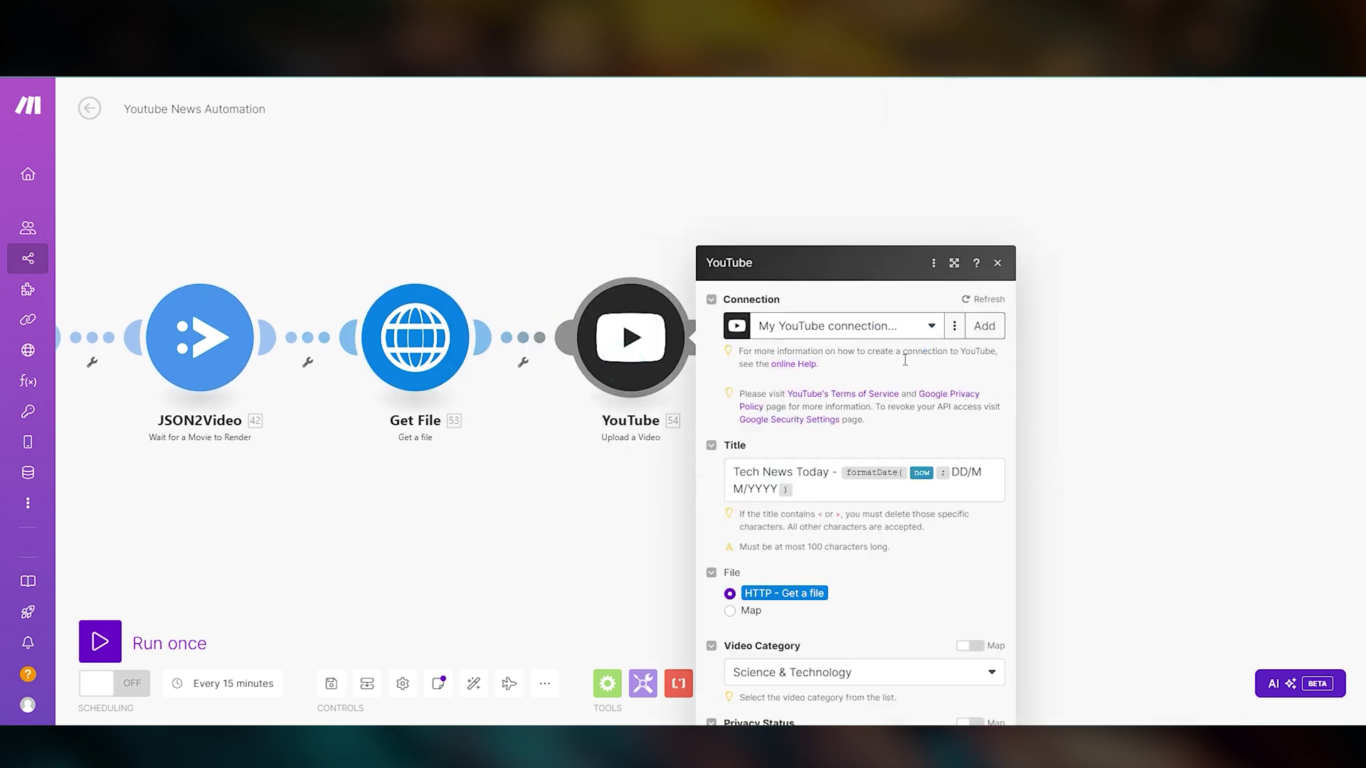
scroll(823, 394, down, 2)
scroll(967, 221, up, 2)
Step: Review the YouTube connection, dated Tech News Today title, Science & Technology and Public settings, then confirm
click(983, 170)
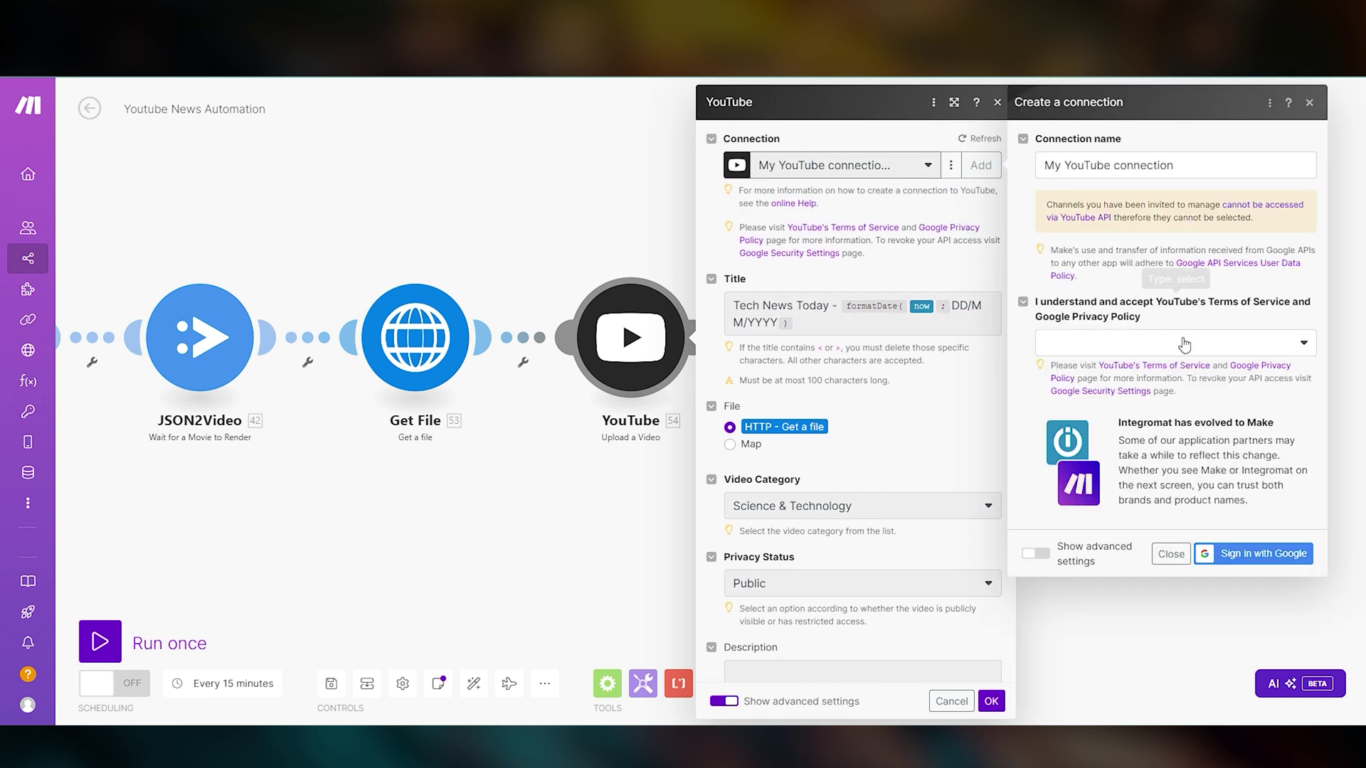
click(1178, 553)
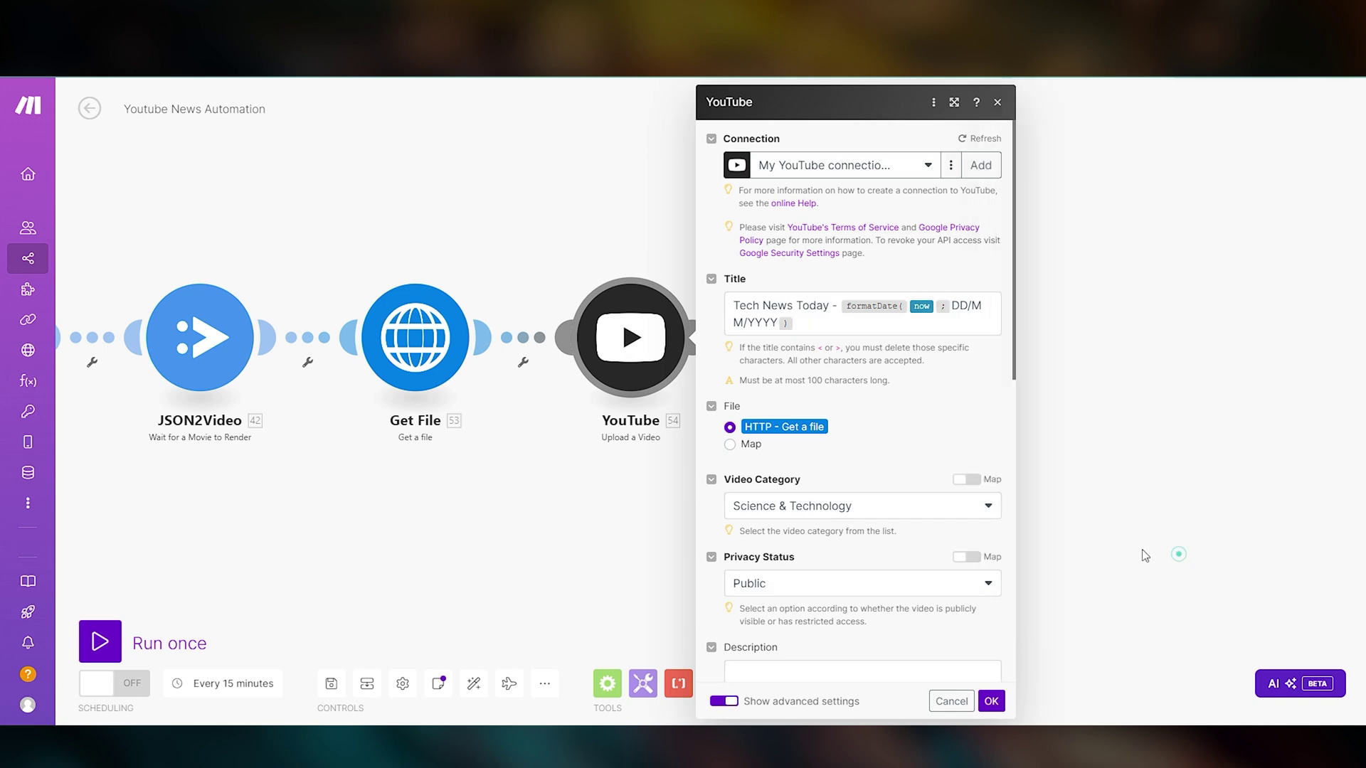
click(951, 703)
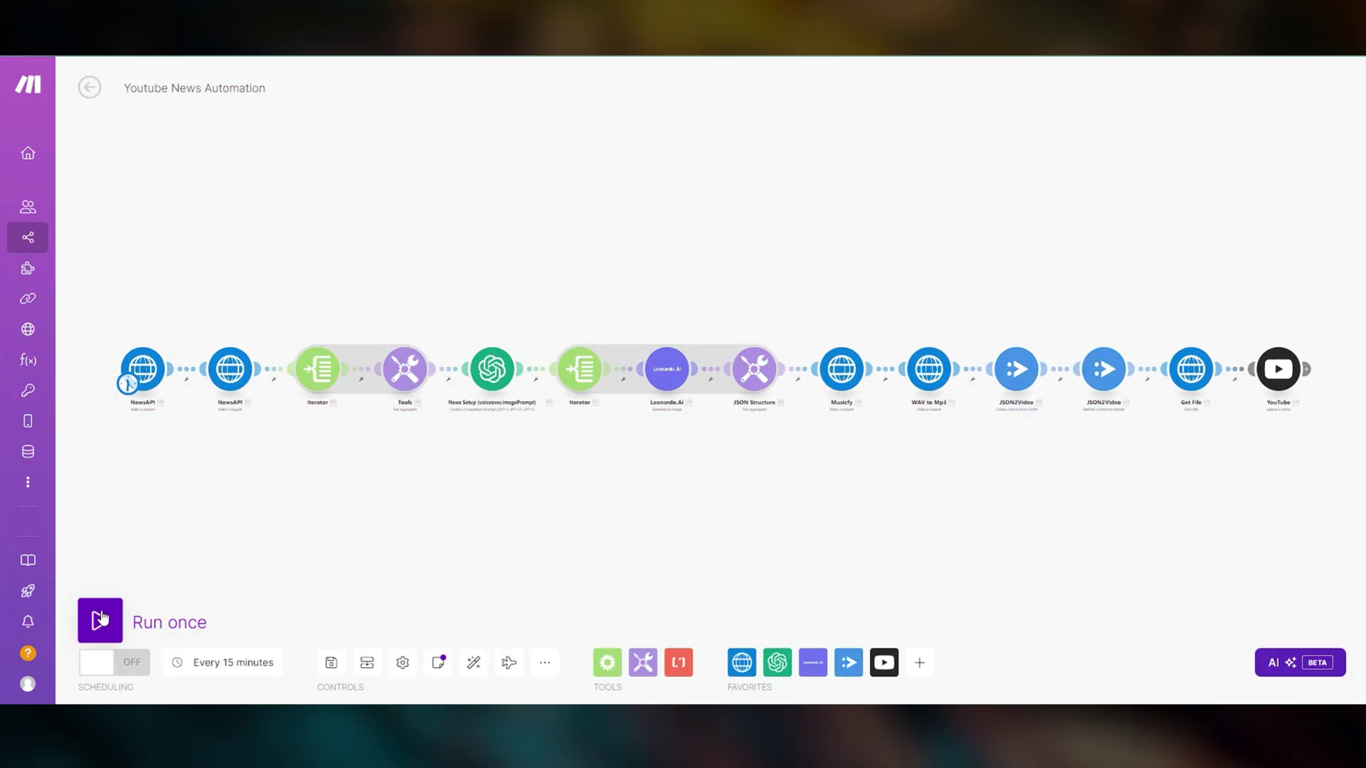
Step: Run the whole Youtube News Automation scenario once and watch the execution log
click(101, 620)
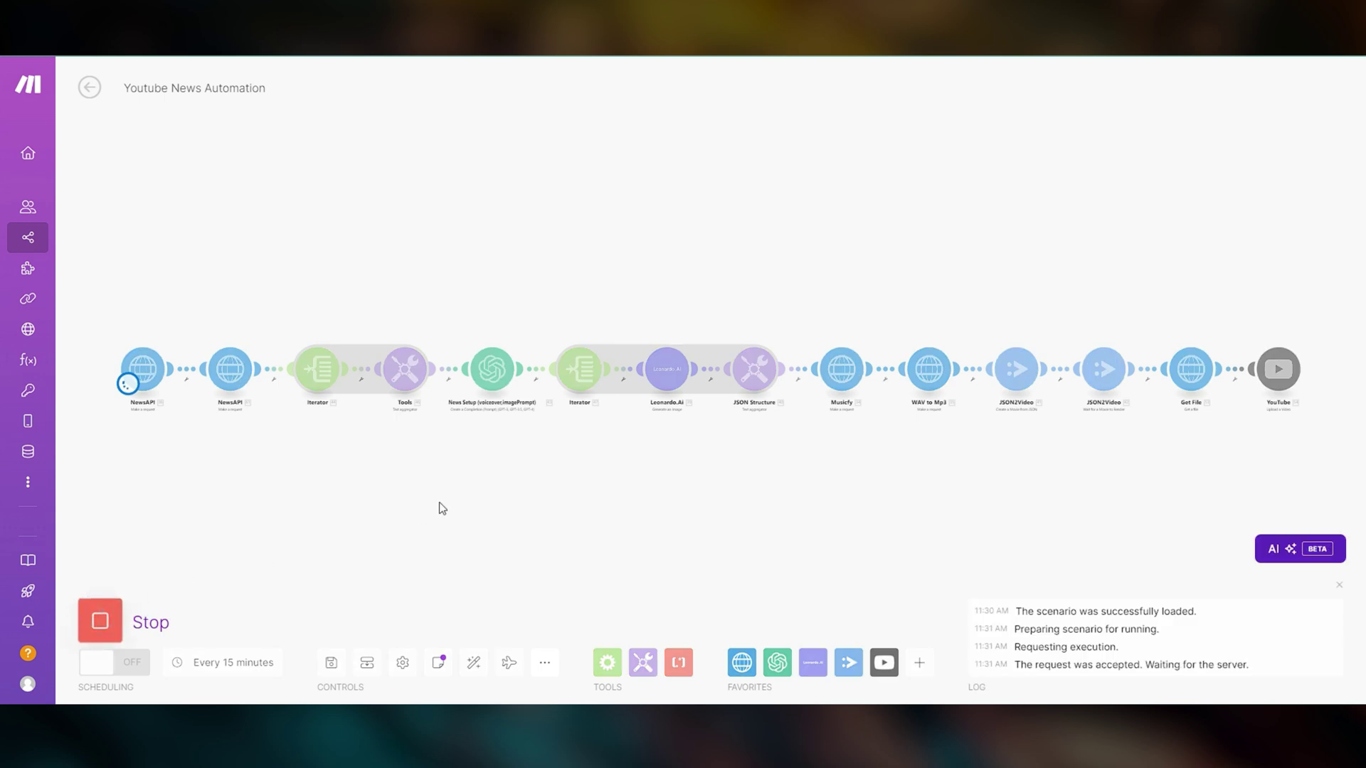